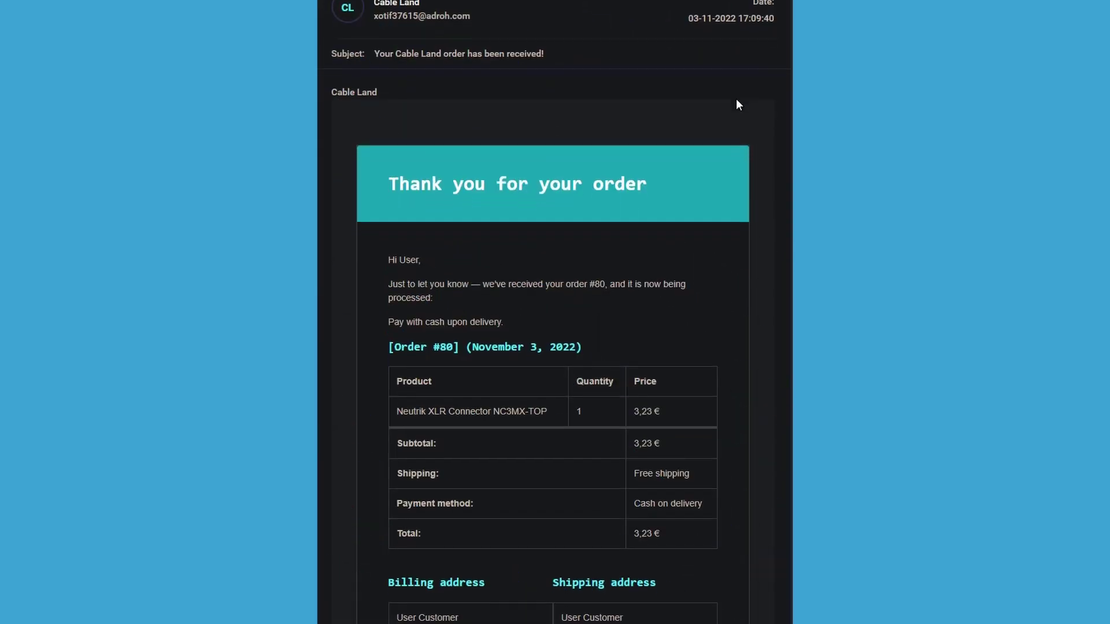
{"action": "scroll", "coordinate": [736, 101], "scroll_direction": "down", "scroll_amount": 2}
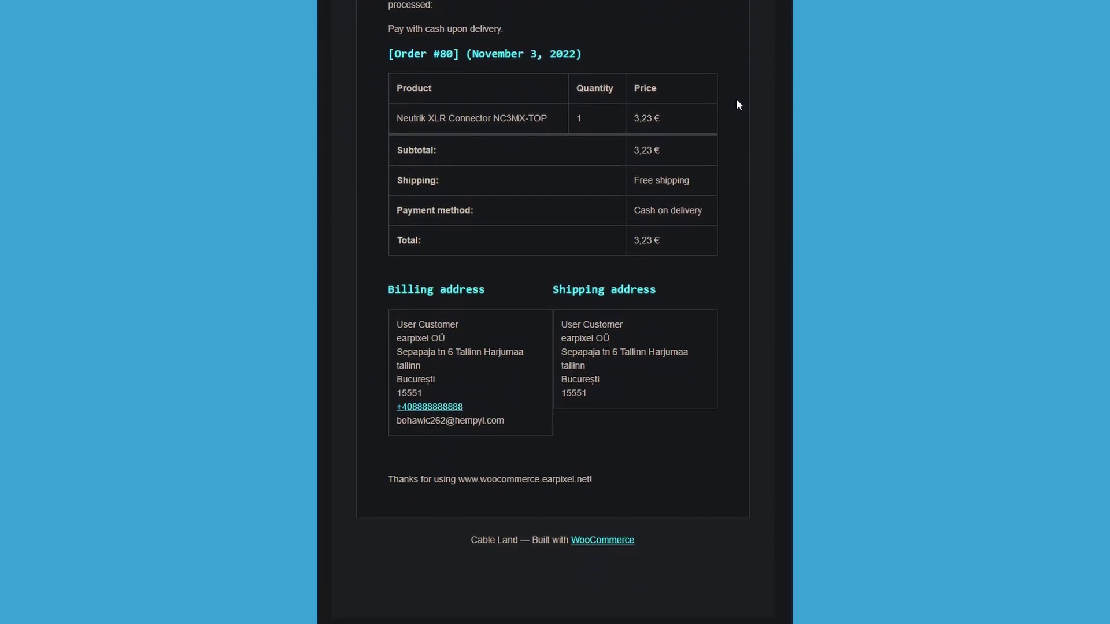
Step: Search the plugin directory for 'translatepress', then install and activate TranslatePress – Multilingual
{"action": "scroll", "coordinate": [737, 99], "scroll_direction": "up", "scroll_amount": 5}
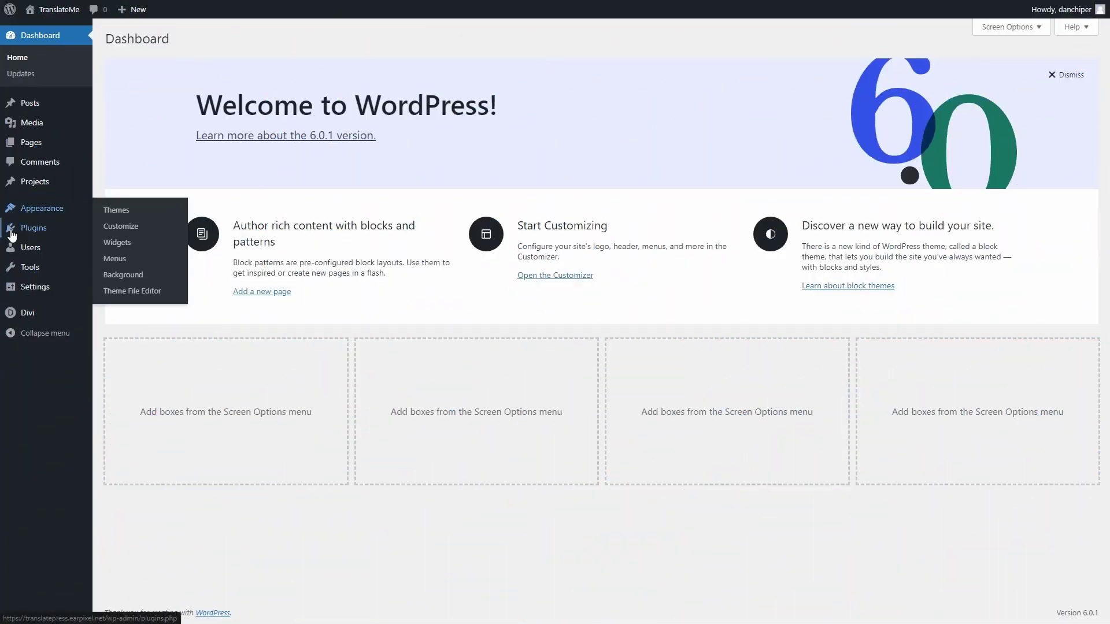
{"action": "mouse_move", "coordinate": [34, 228]}
{"action": "left_click", "coordinate": [126, 245]}
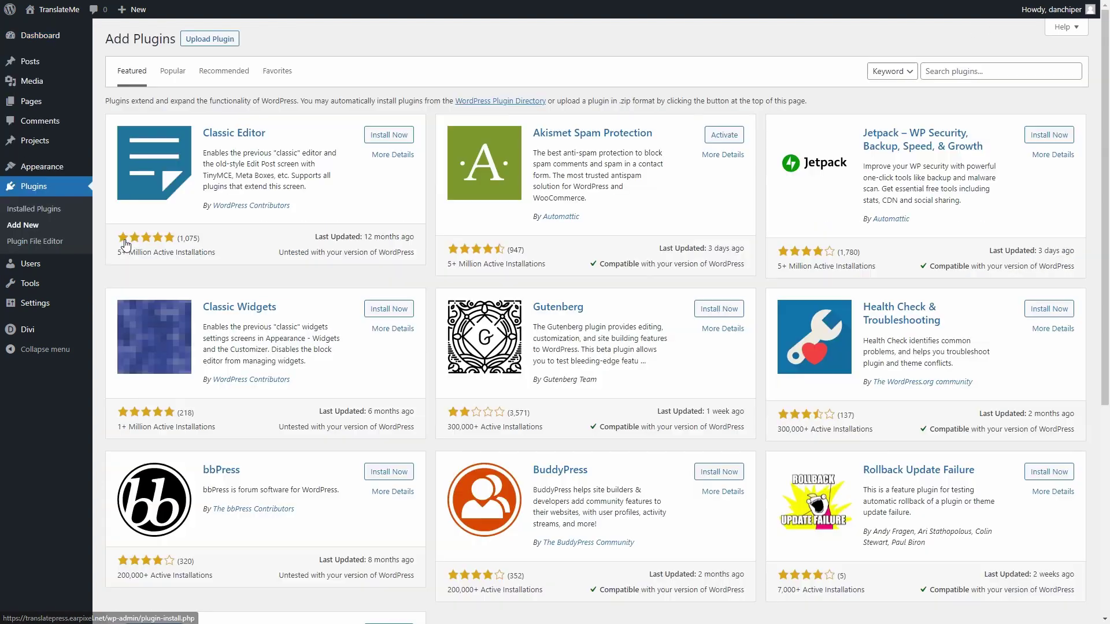
{"action": "left_click", "coordinate": [997, 67]}
{"action": "type", "text": "translatepress"}
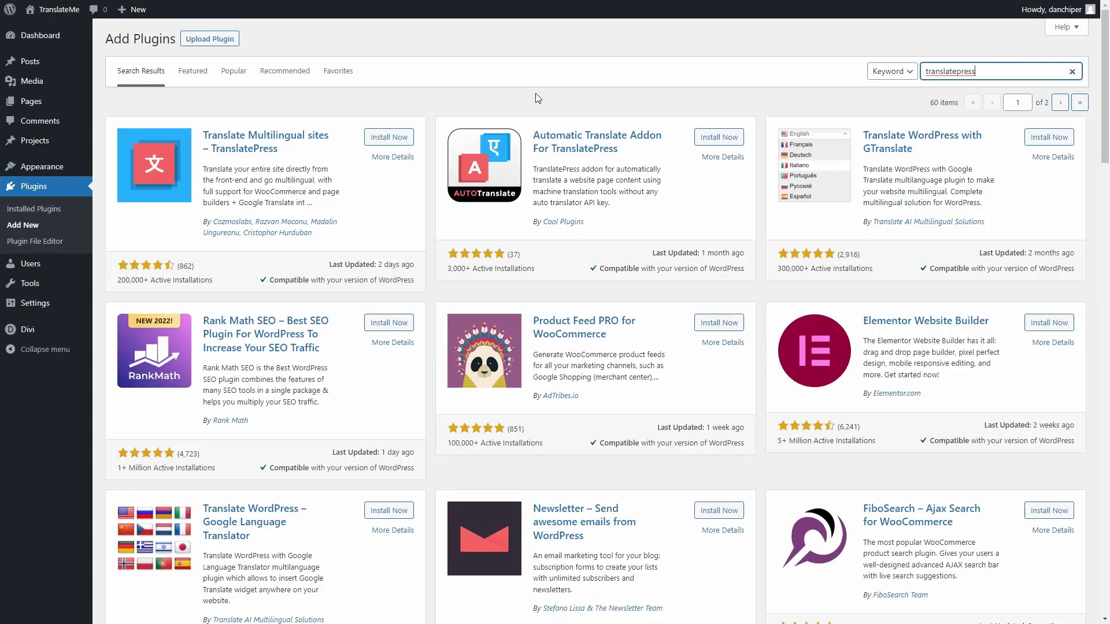
{"action": "left_click", "coordinate": [398, 138]}
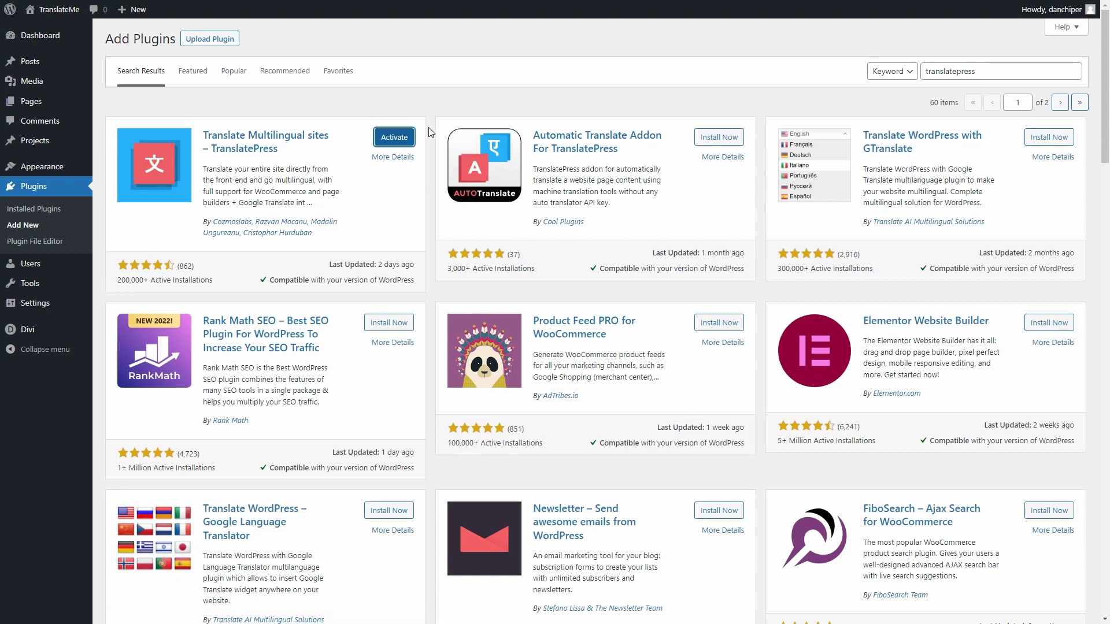
{"action": "left_click", "coordinate": [386, 136]}
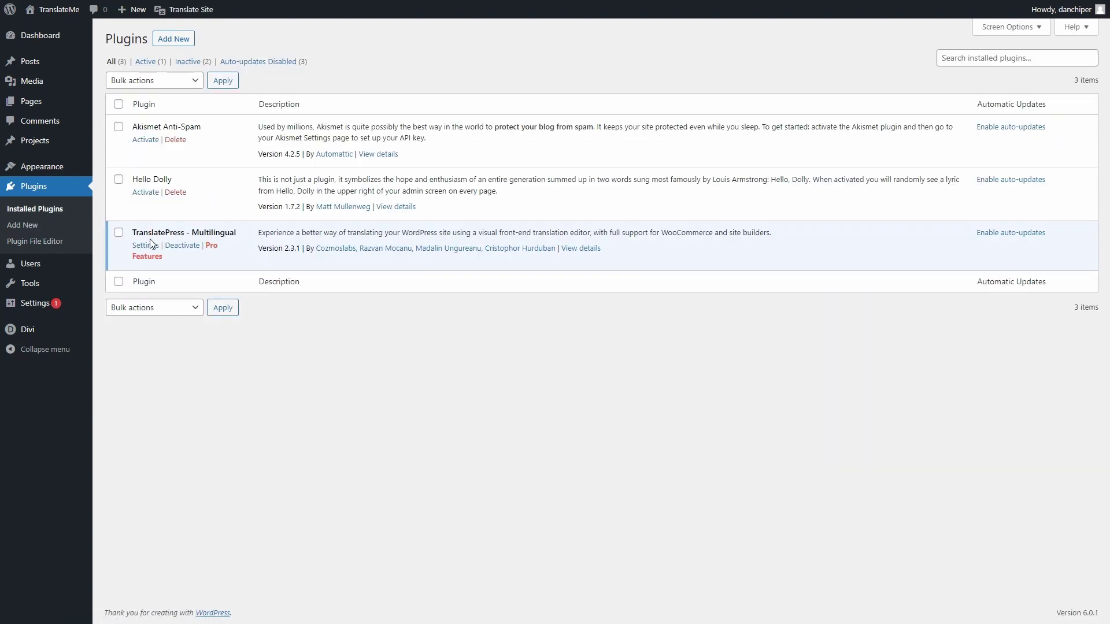
Step: In TranslatePress settings, add Spanish (Spain) next to English and save the changes
{"action": "left_click", "coordinate": [148, 246]}
{"action": "left_click", "coordinate": [275, 249]}
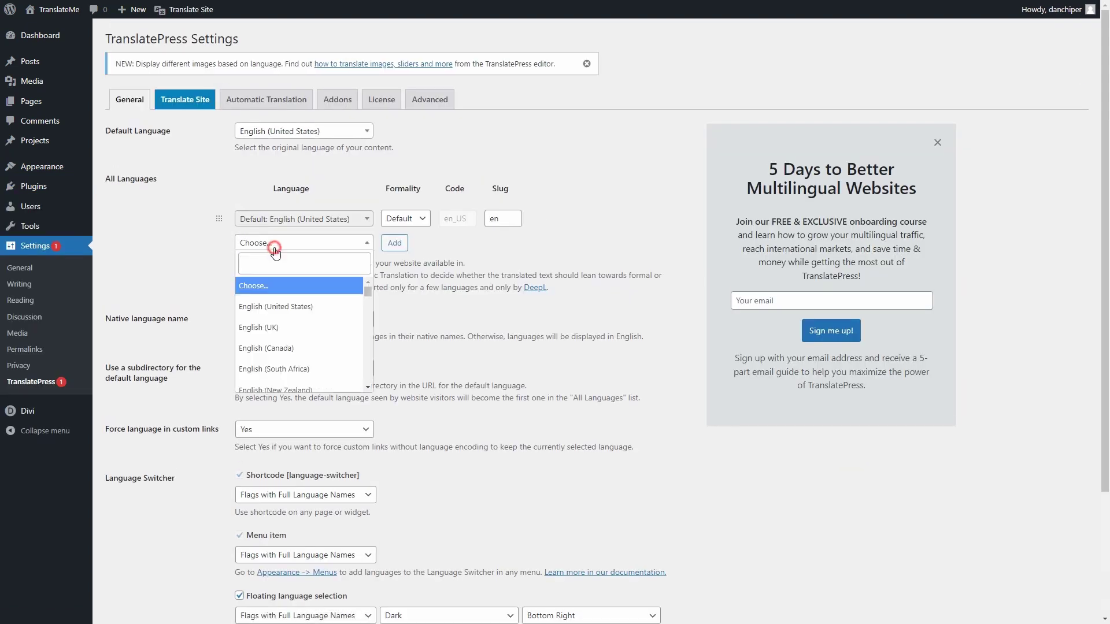
{"action": "type", "text": "Spanish (Sp"}
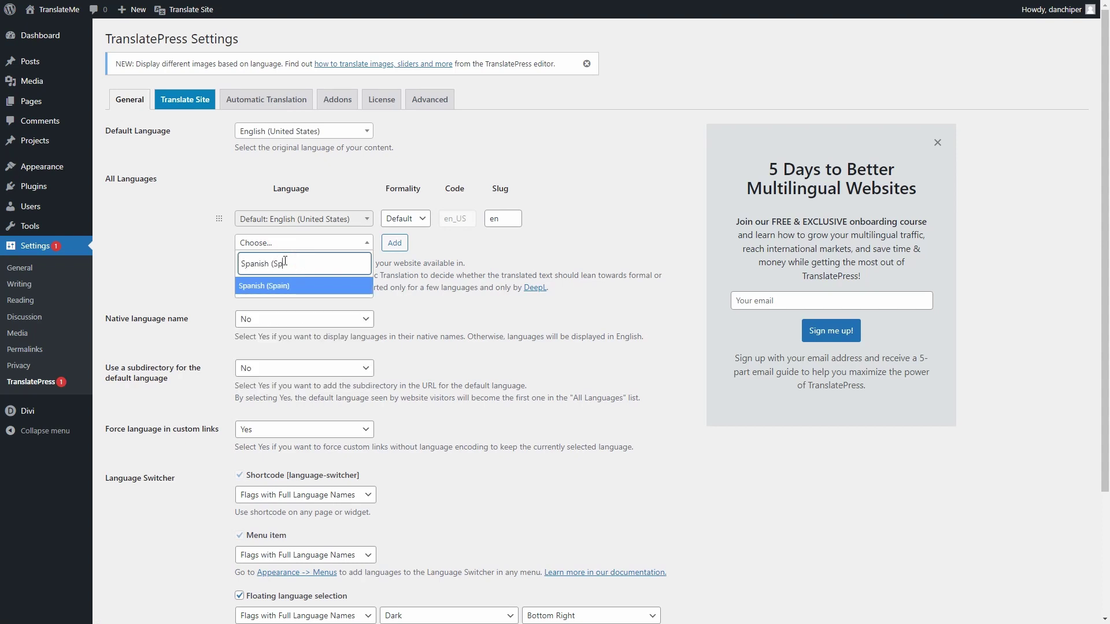
{"action": "left_click", "coordinate": [295, 289]}
{"action": "left_click", "coordinate": [394, 243]}
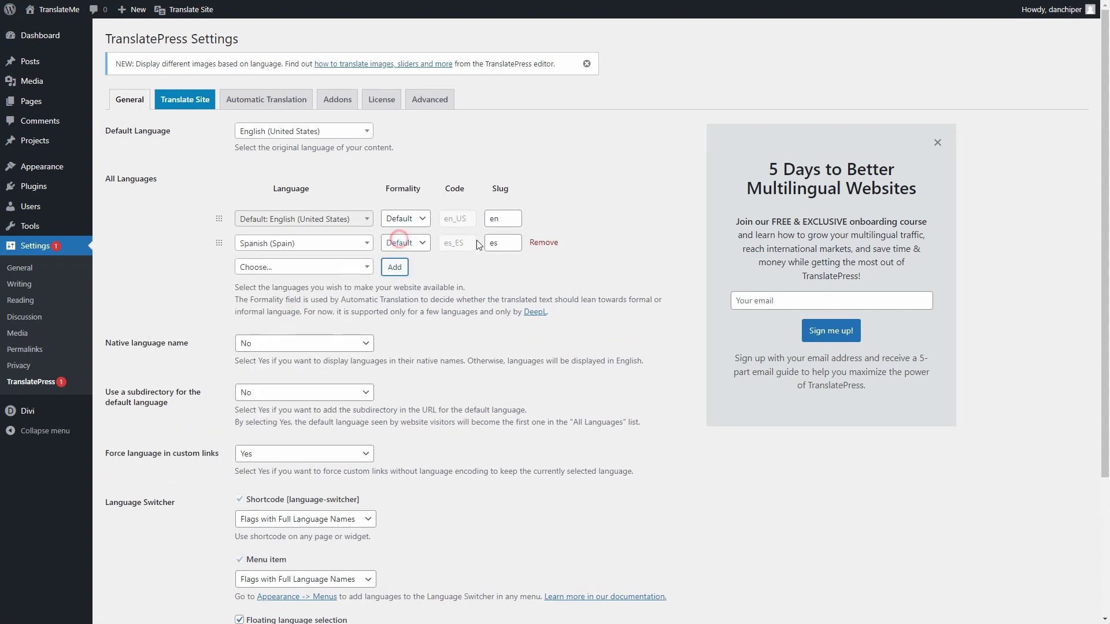
{"action": "scroll", "coordinate": [525, 243], "scroll_direction": "down", "scroll_amount": 3}
{"action": "left_click", "coordinate": [134, 564]}
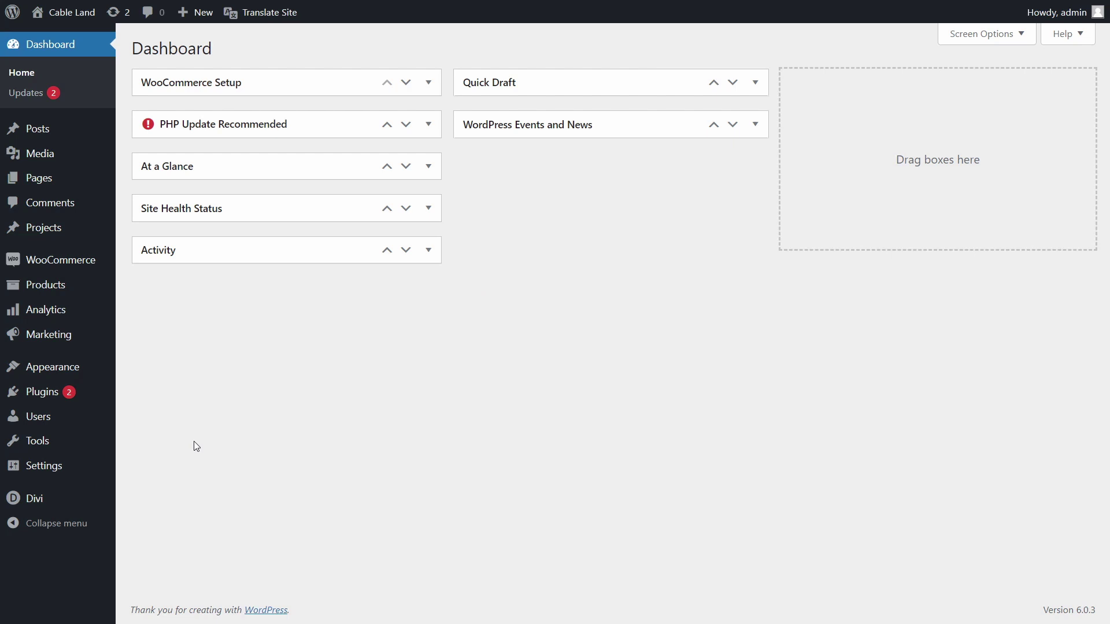
Step: Go to the Emails section of WooCommerce Settings and scroll through the notification list
{"action": "mouse_move", "coordinate": [82, 258]}
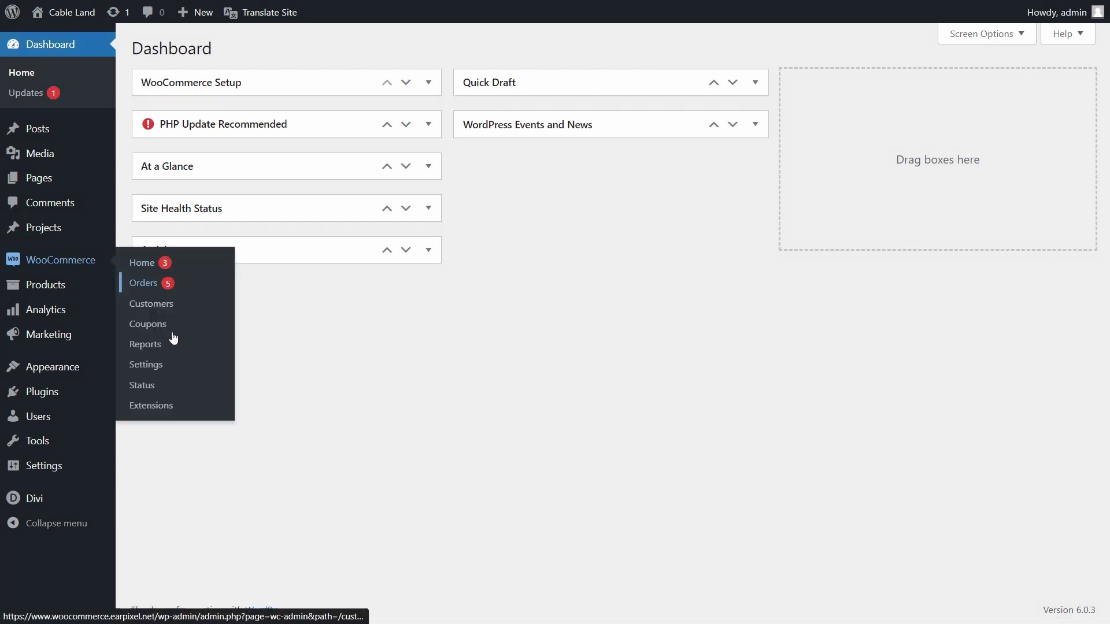
{"action": "left_click", "coordinate": [168, 375]}
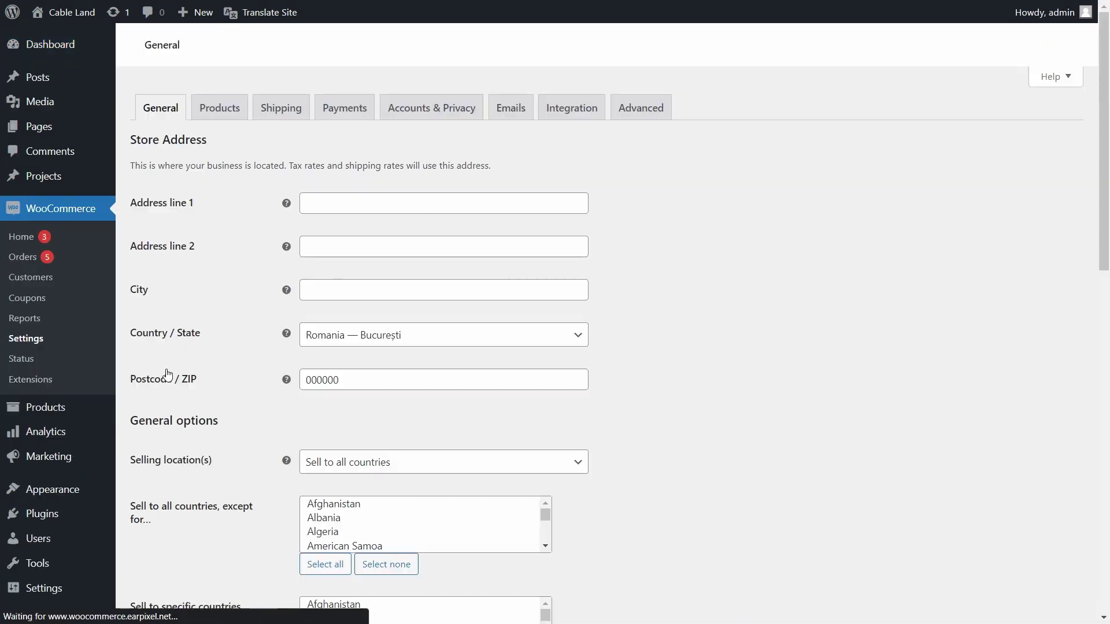
{"action": "left_click", "coordinate": [510, 115]}
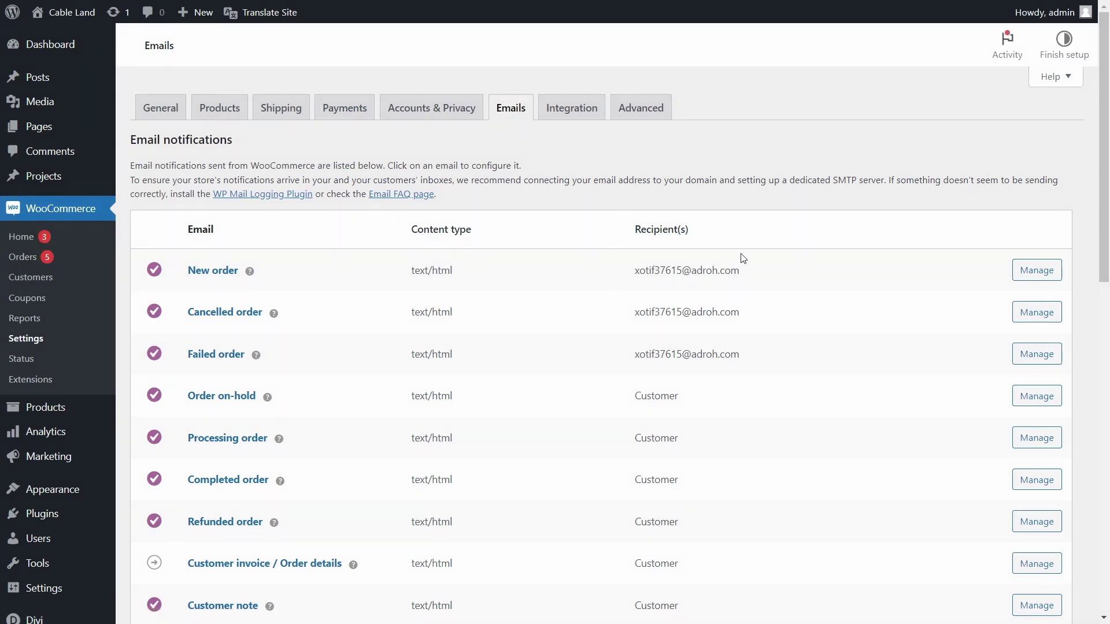
{"action": "scroll", "coordinate": [597, 227], "scroll_direction": "down", "scroll_amount": 4}
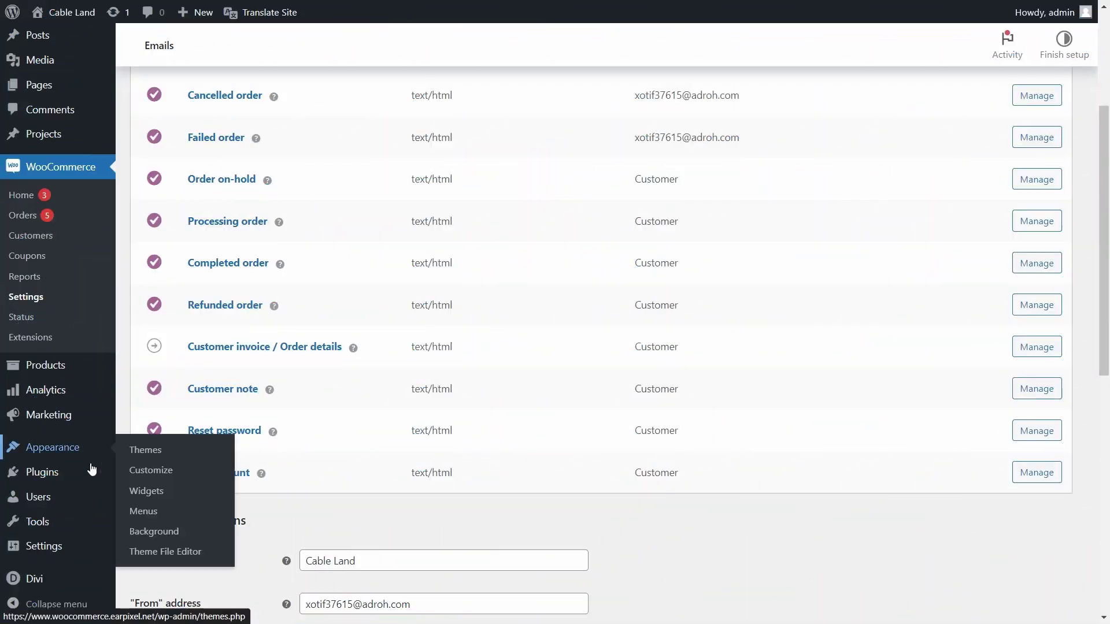
Step: Open Settings > TranslatePress and review the Automatic Translation tab
{"action": "mouse_move", "coordinate": [43, 547]}
{"action": "left_click", "coordinate": [156, 583]}
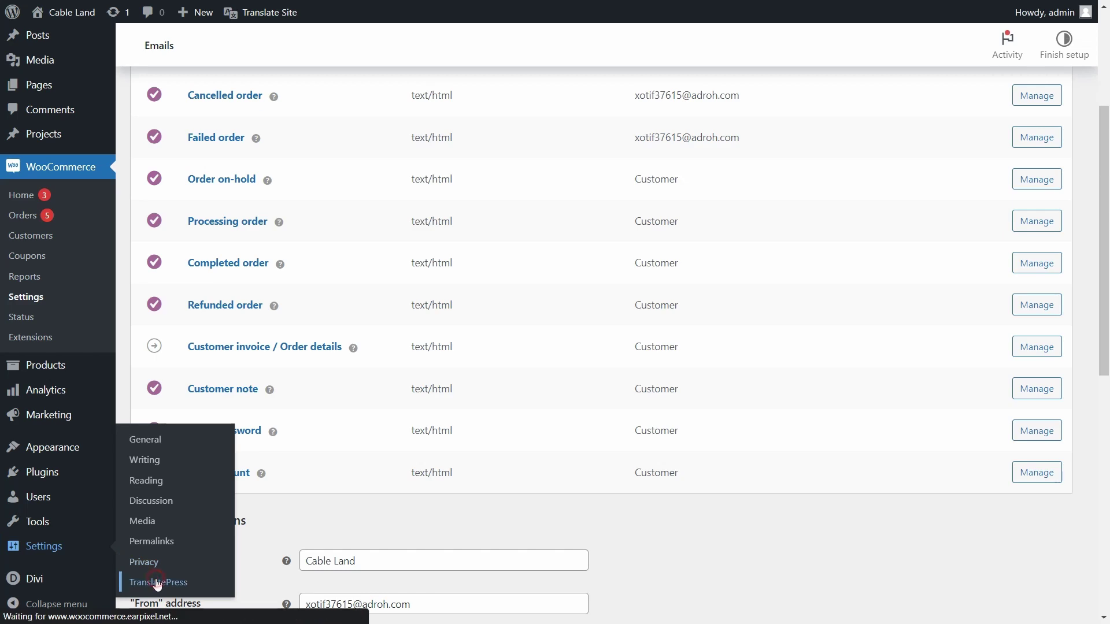
{"action": "left_click", "coordinate": [317, 84]}
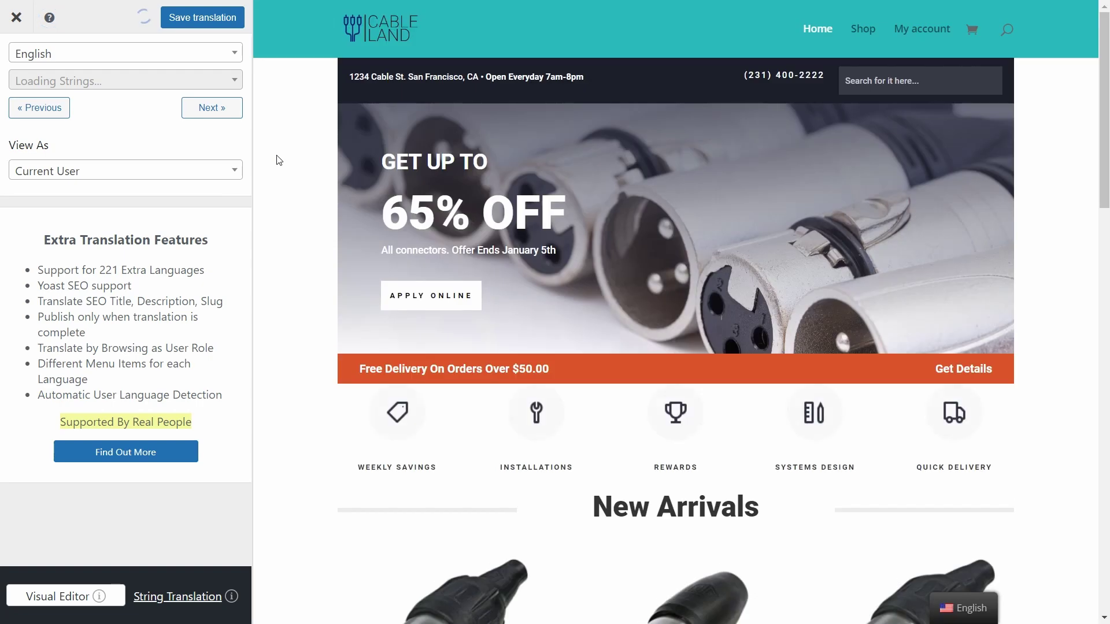
Step: List the Emails strings under String Translation and rescan plugins and theme for strings
{"action": "left_click", "coordinate": [165, 596]}
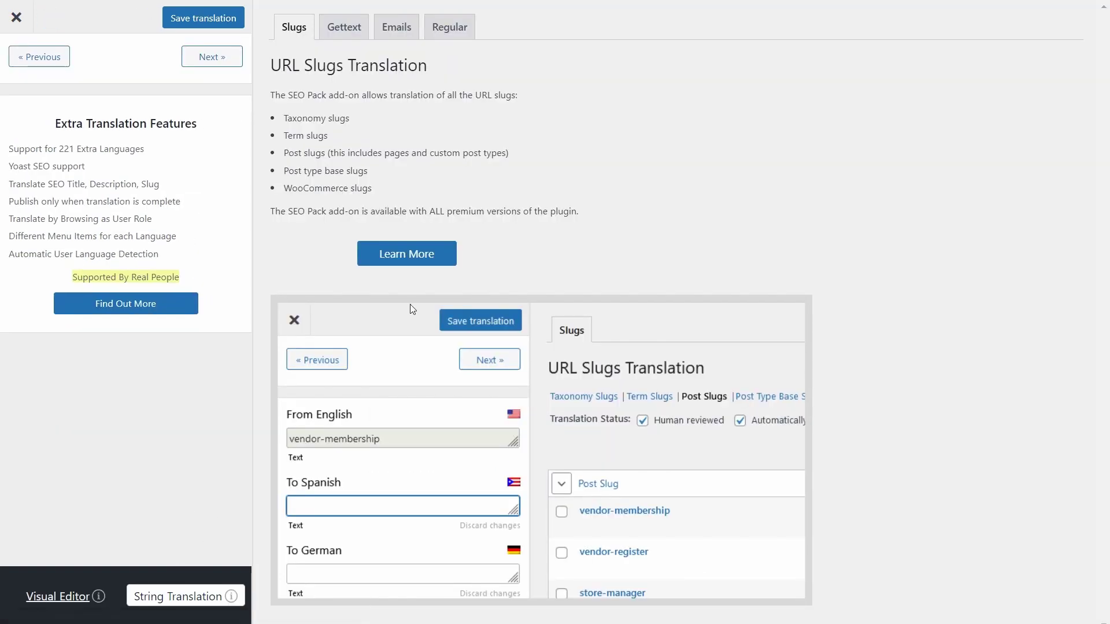
{"action": "left_click", "coordinate": [397, 29]}
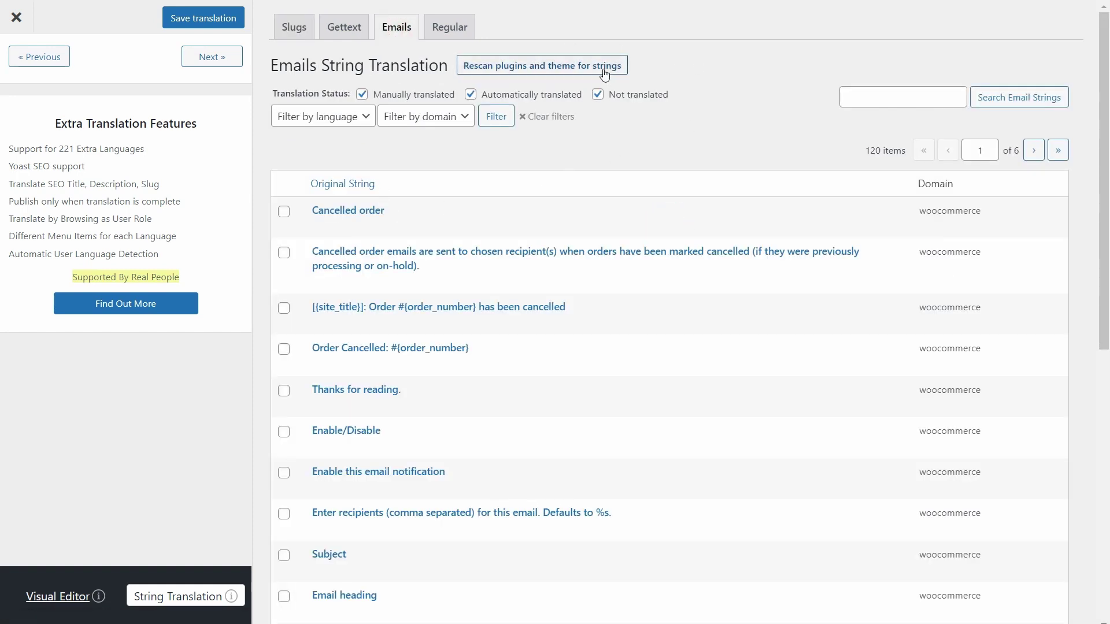
{"action": "left_click", "coordinate": [561, 69]}
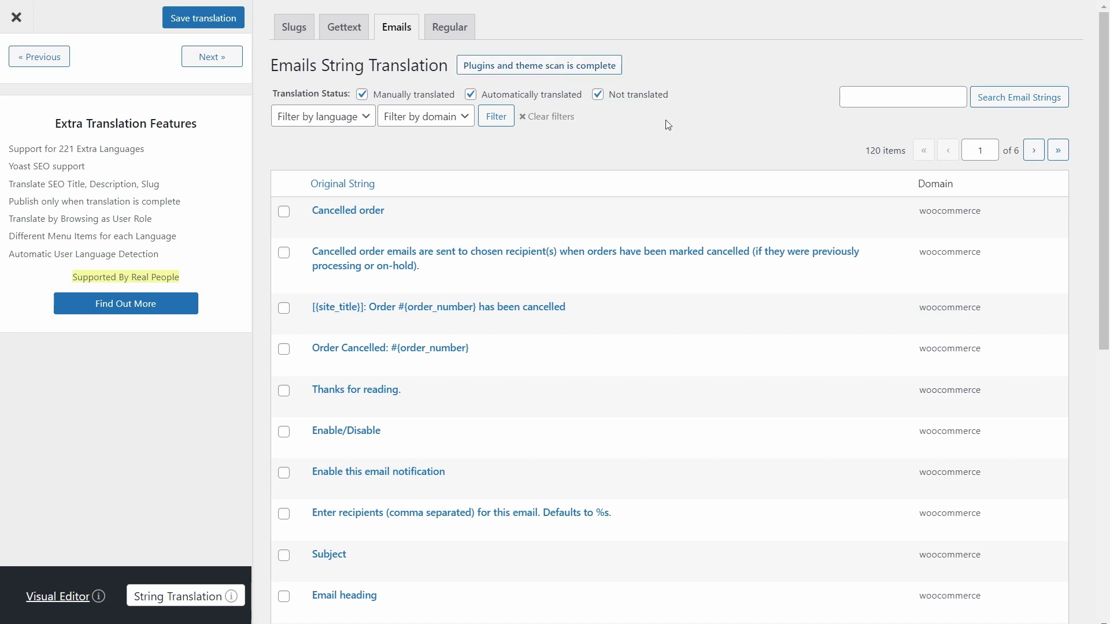
Step: Filter the email strings by the woocommerce domain and scroll through the results
{"action": "left_click", "coordinate": [448, 125]}
{"action": "left_click", "coordinate": [429, 250]}
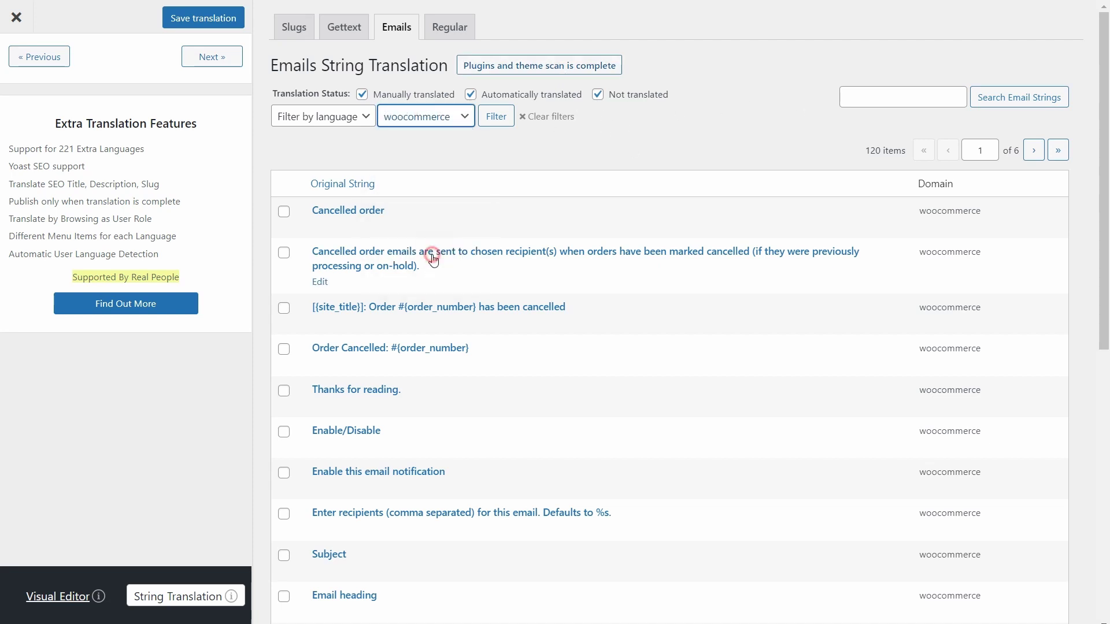
{"action": "left_click", "coordinate": [496, 117]}
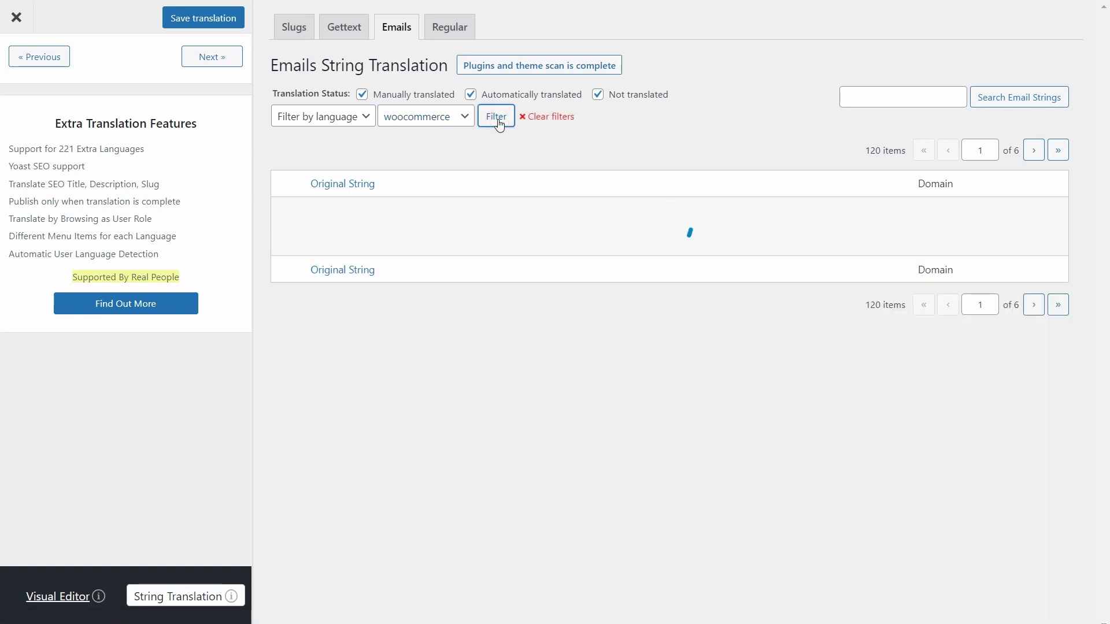
{"action": "scroll", "coordinate": [920, 223], "scroll_direction": "down", "scroll_amount": 5}
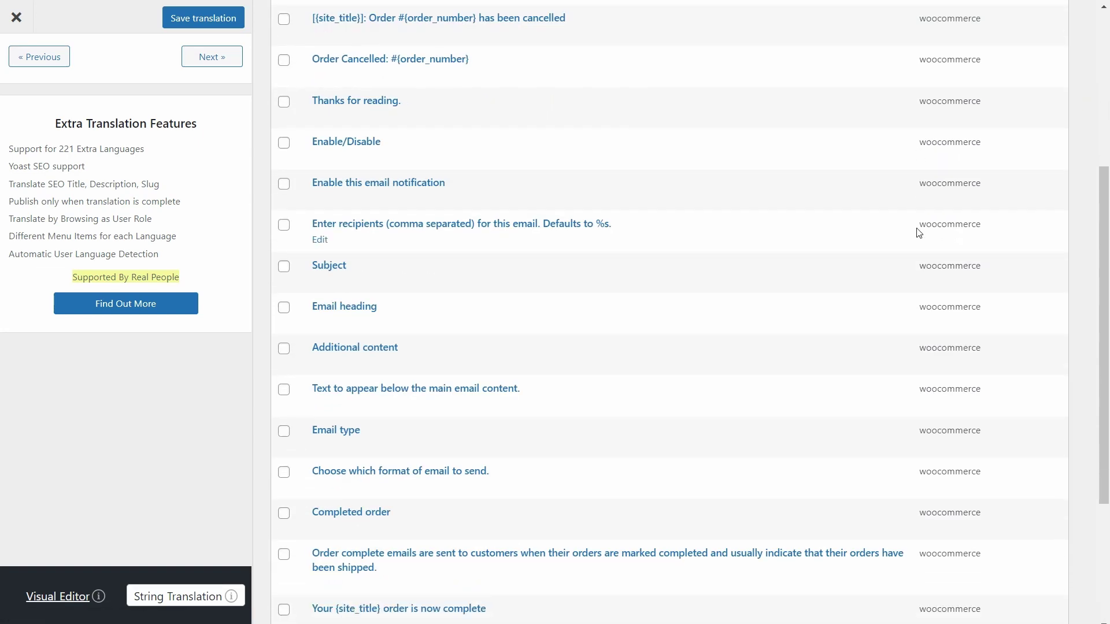
{"action": "scroll", "coordinate": [915, 230], "scroll_direction": "up", "scroll_amount": 4}
{"action": "scroll", "coordinate": [915, 230], "scroll_direction": "up", "scroll_amount": 1}
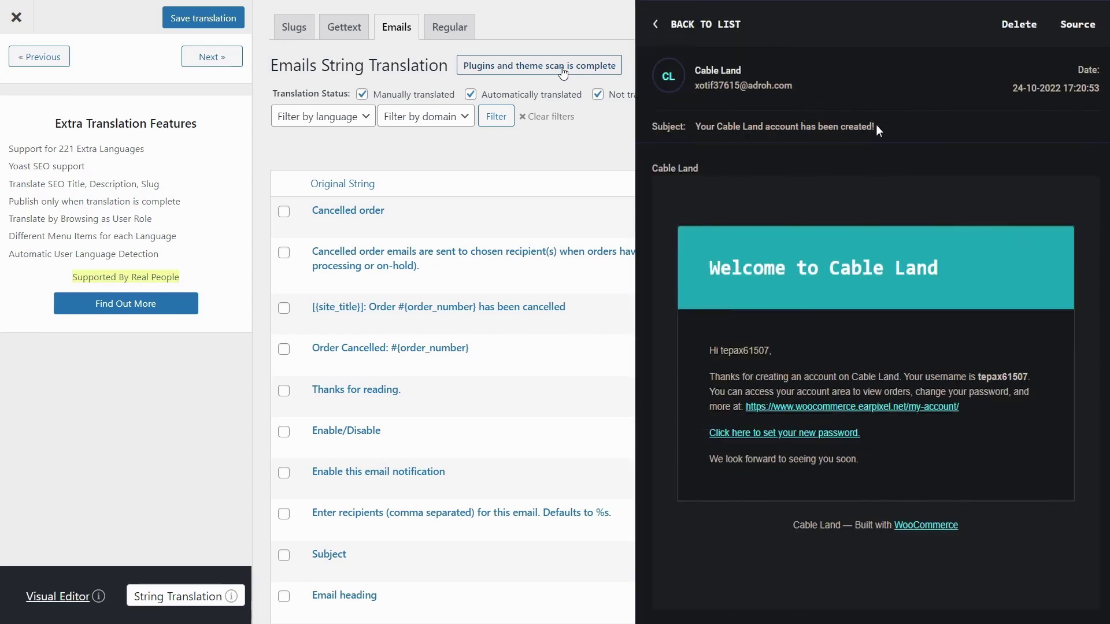
Step: Find 'Your {site_title} account has been created!' and save Spanish 'Se ha creado su cuenta {site_title}!'
{"action": "left_click_drag", "start_coordinate": [874, 126], "coordinate": [766, 127]}
{"action": "key", "text": "ctrl+c"}
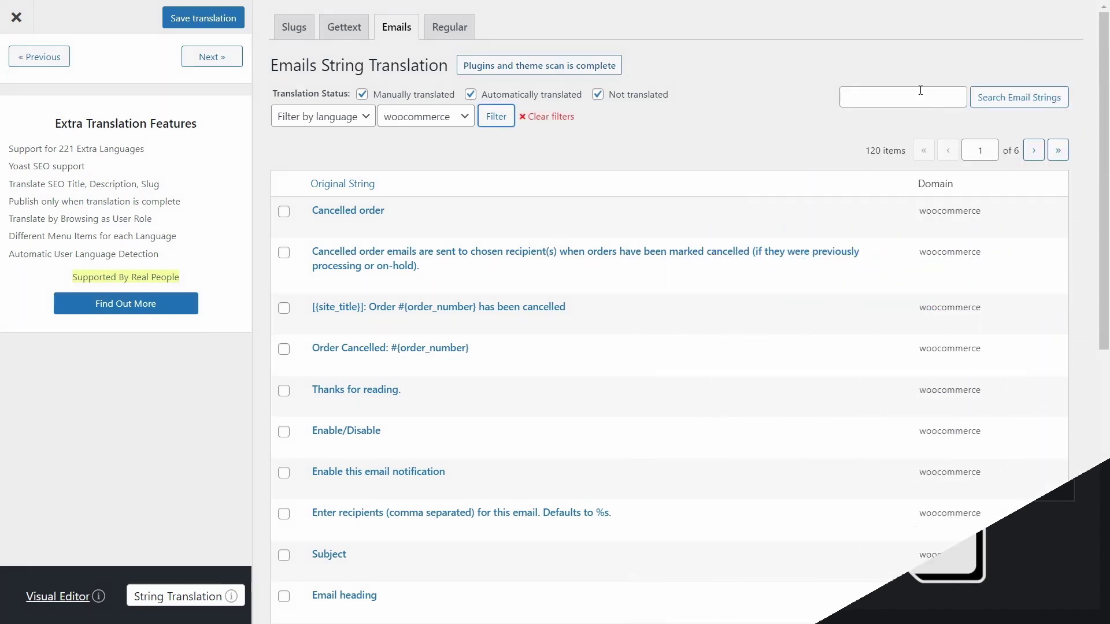
{"action": "left_click", "coordinate": [920, 90]}
{"action": "key", "text": "ctrl+v"}
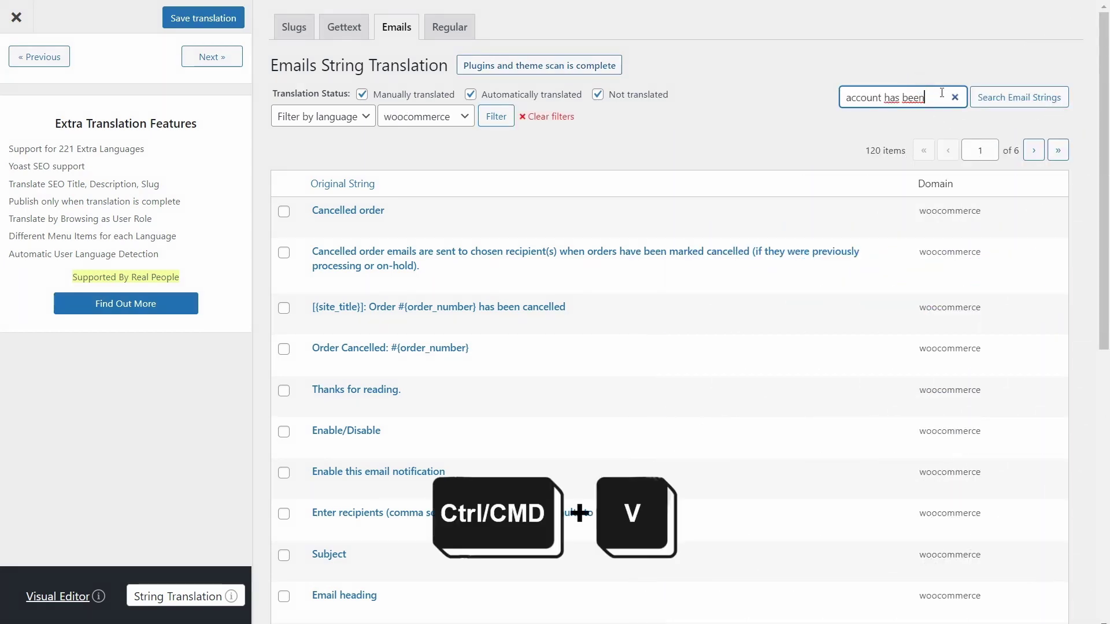
{"action": "left_click", "coordinate": [1021, 97]}
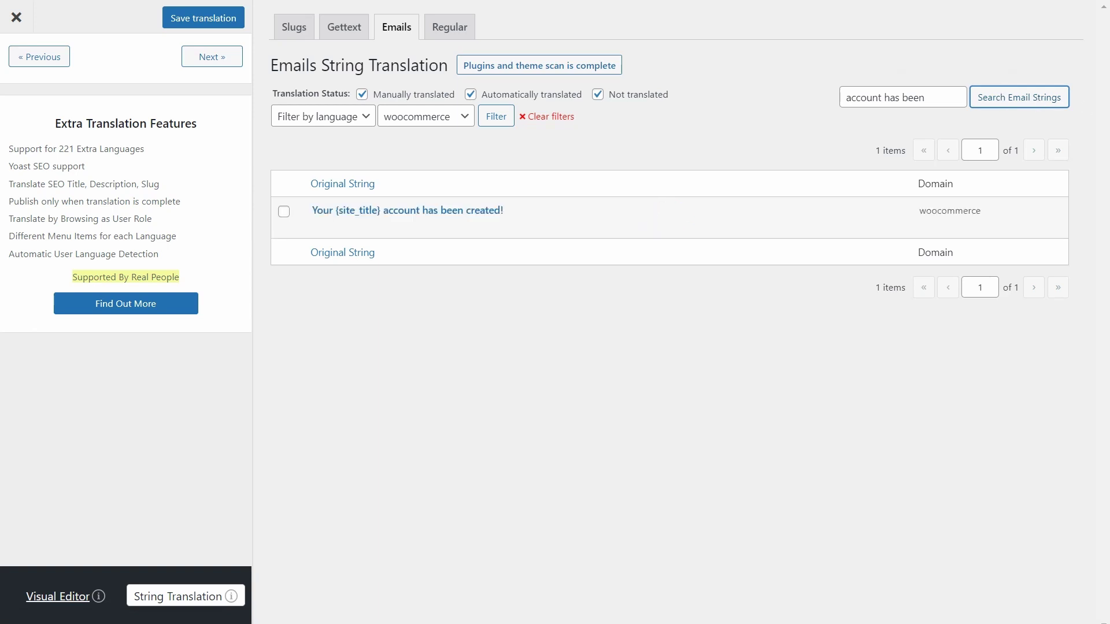
{"action": "left_click", "coordinate": [469, 212]}
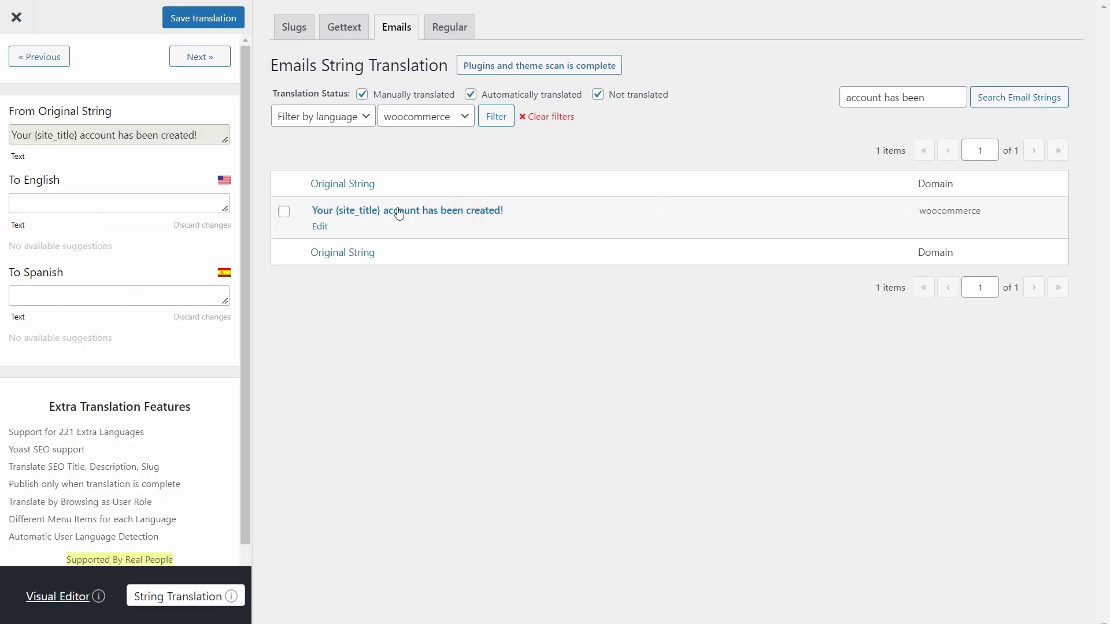
{"action": "left_click", "coordinate": [120, 295]}
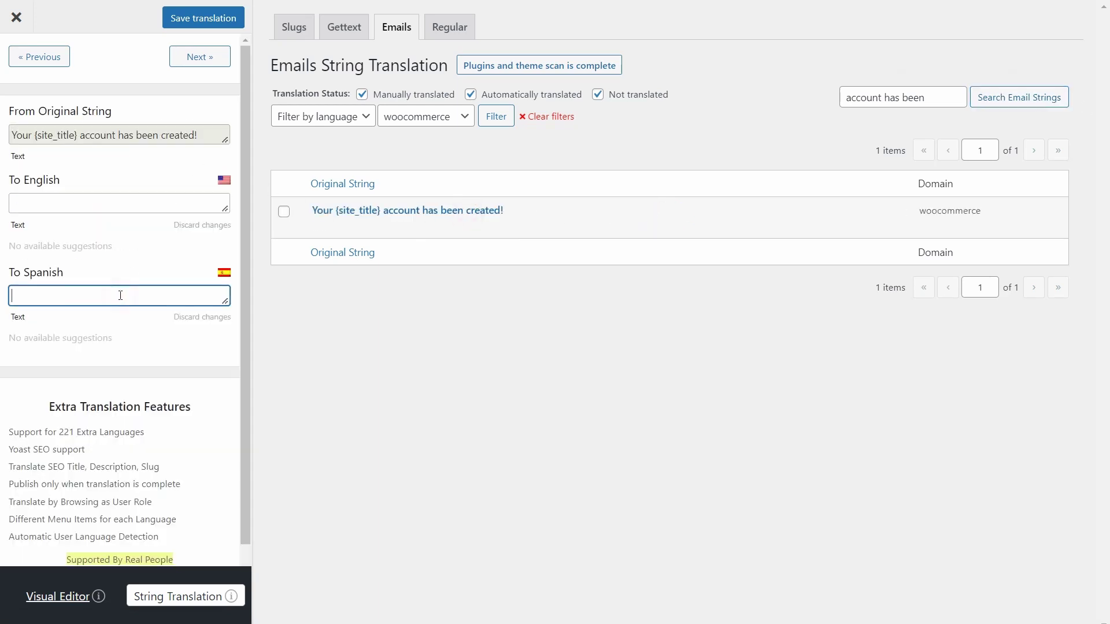
{"action": "key", "text": "ctrl+v"}
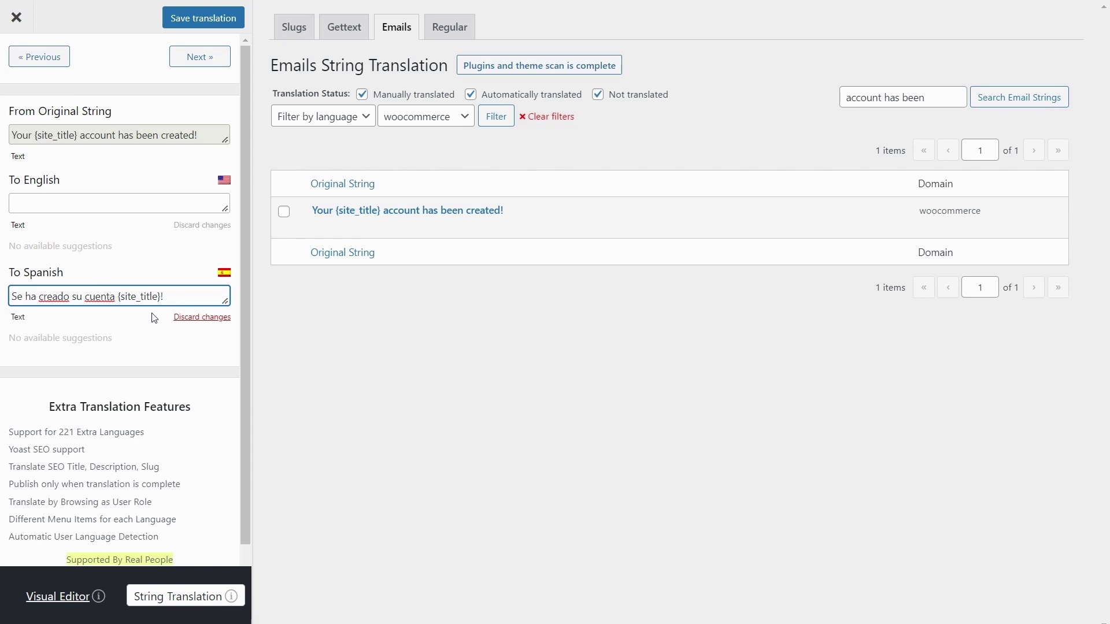
{"action": "left_click", "coordinate": [203, 19]}
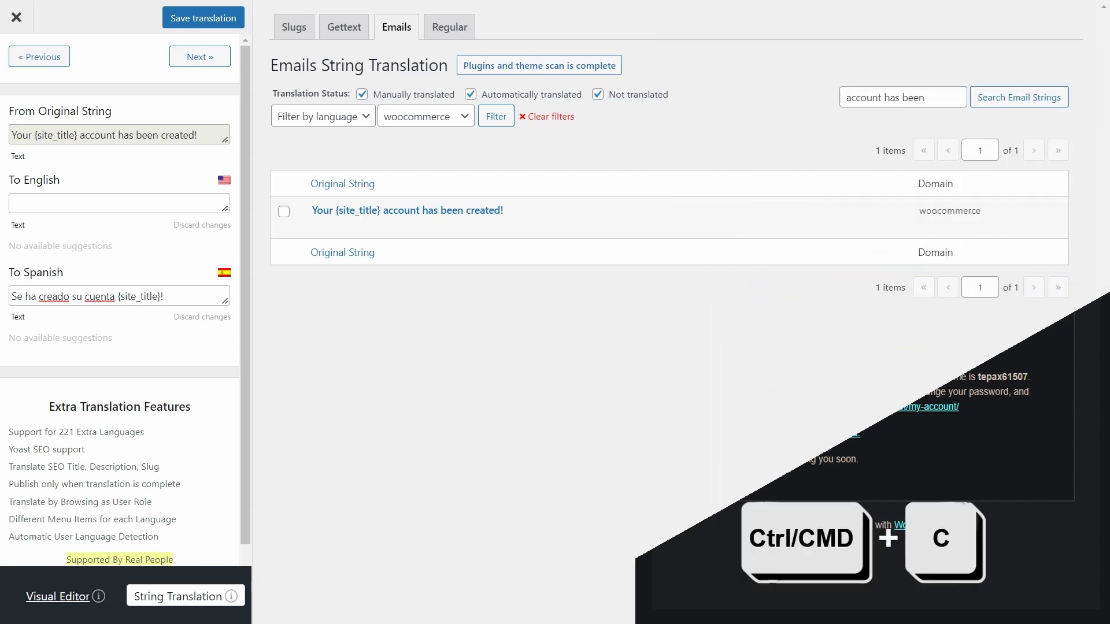
Step: Search email strings for 'Welcome to' and save 'Welcome to {site_title}' as 'Bienvenido a {site_title}'
{"action": "left_click", "coordinate": [923, 98]}
{"action": "key", "text": "ctrl+a"}
{"action": "key", "text": "ctrl+v"}
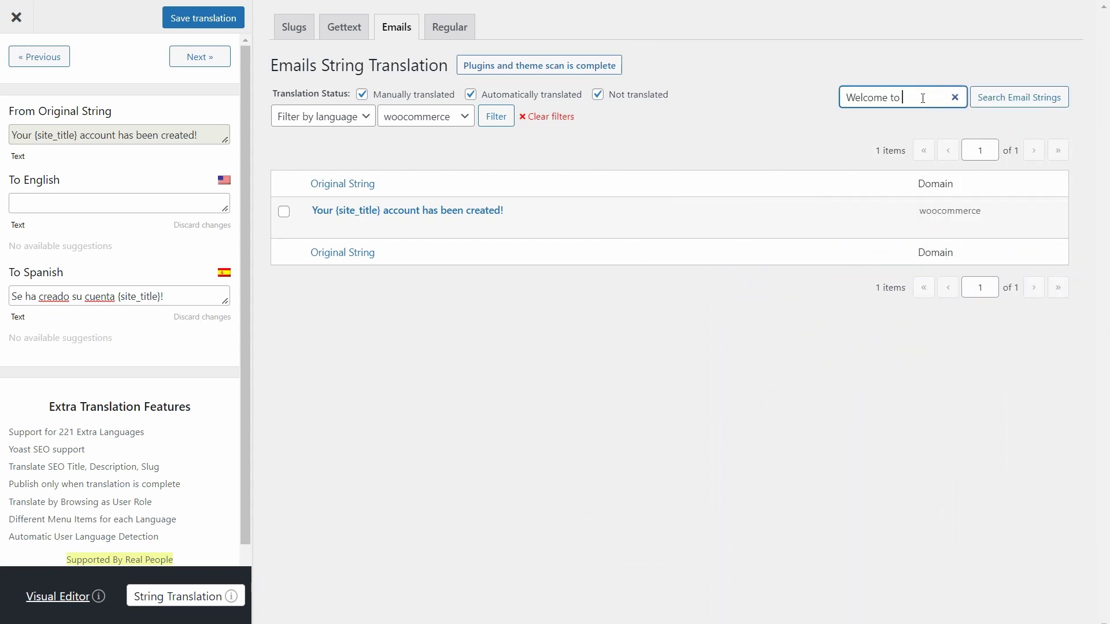
{"action": "left_click", "coordinate": [998, 102]}
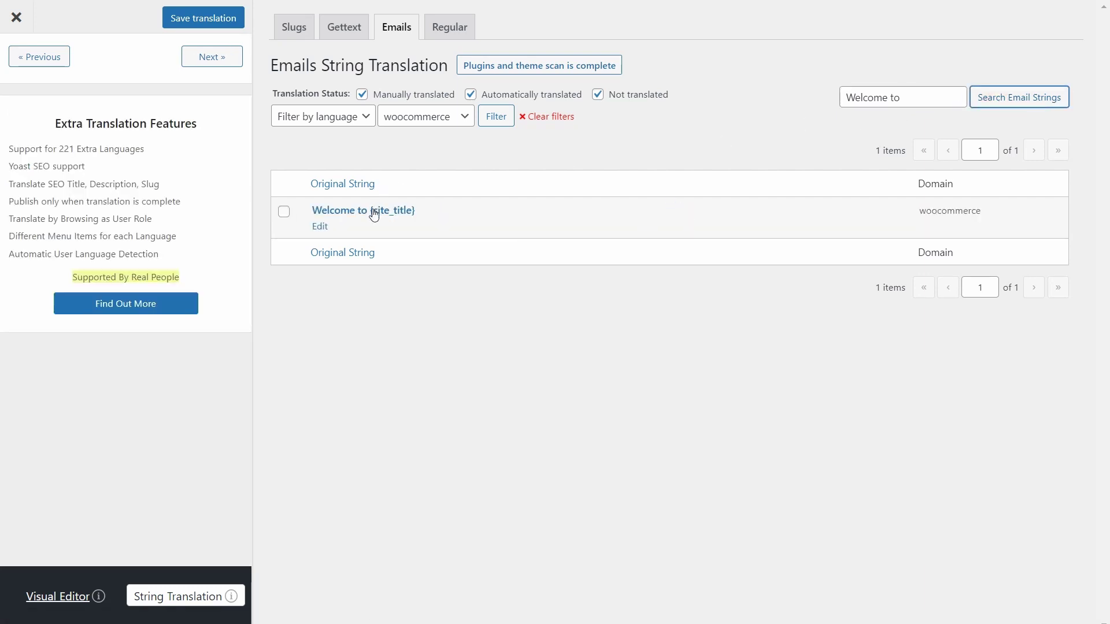
{"action": "left_click", "coordinate": [374, 215]}
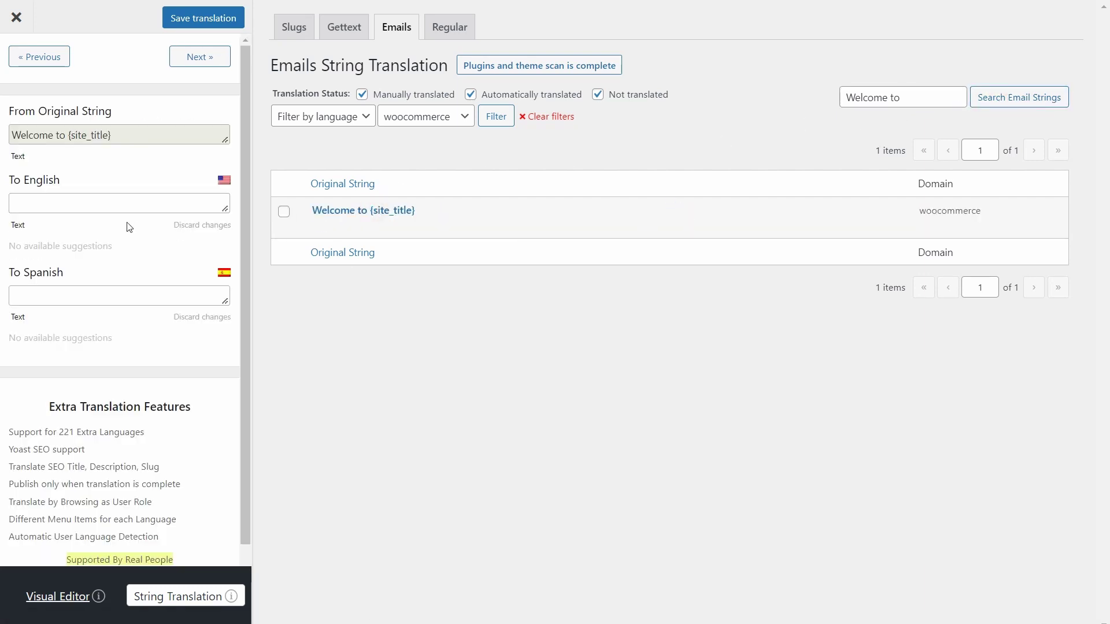
{"action": "left_click", "coordinate": [77, 296]}
{"action": "key", "text": "ctrl+v"}
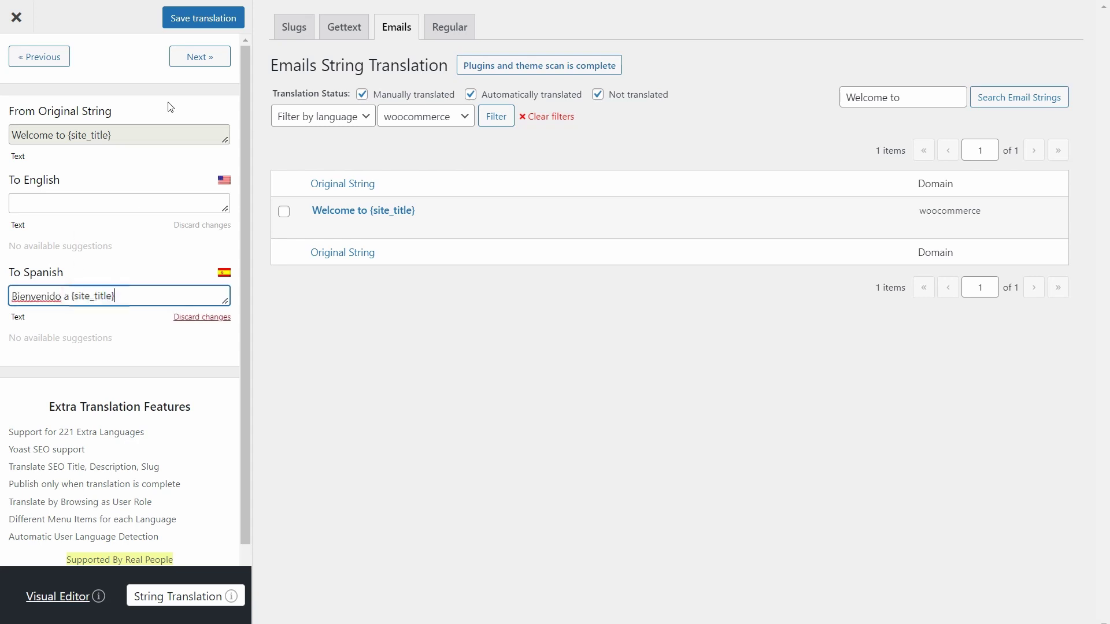
{"action": "left_click", "coordinate": [192, 25]}
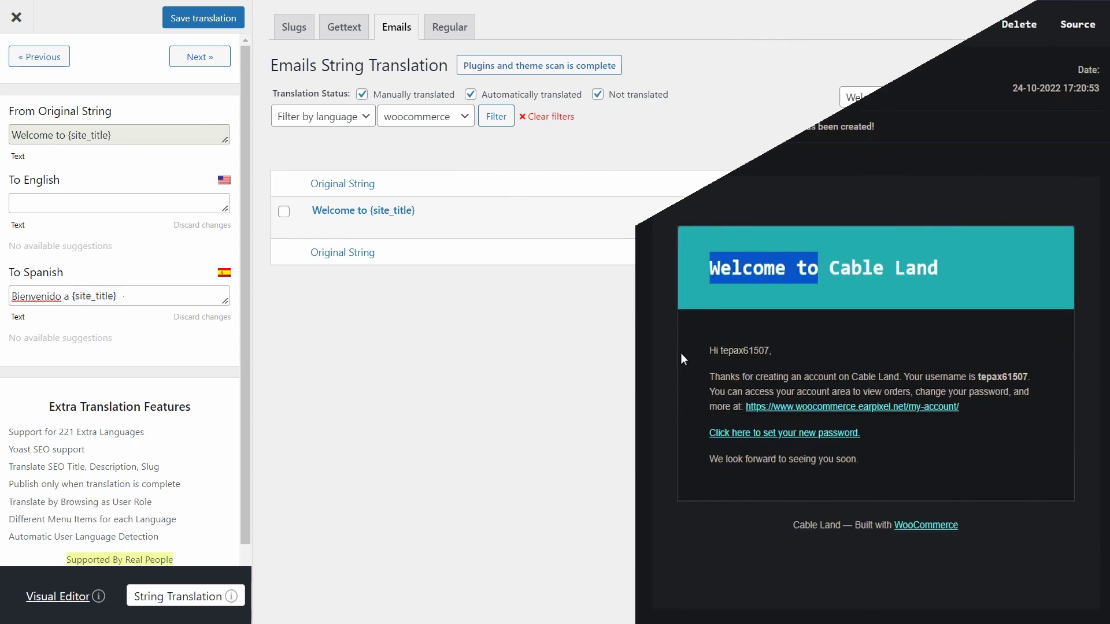
Step: Search 'Hi' and save the greeting 'Hi %s,' in Spanish as 'Hola %s,'
{"action": "type", "text": "H"}
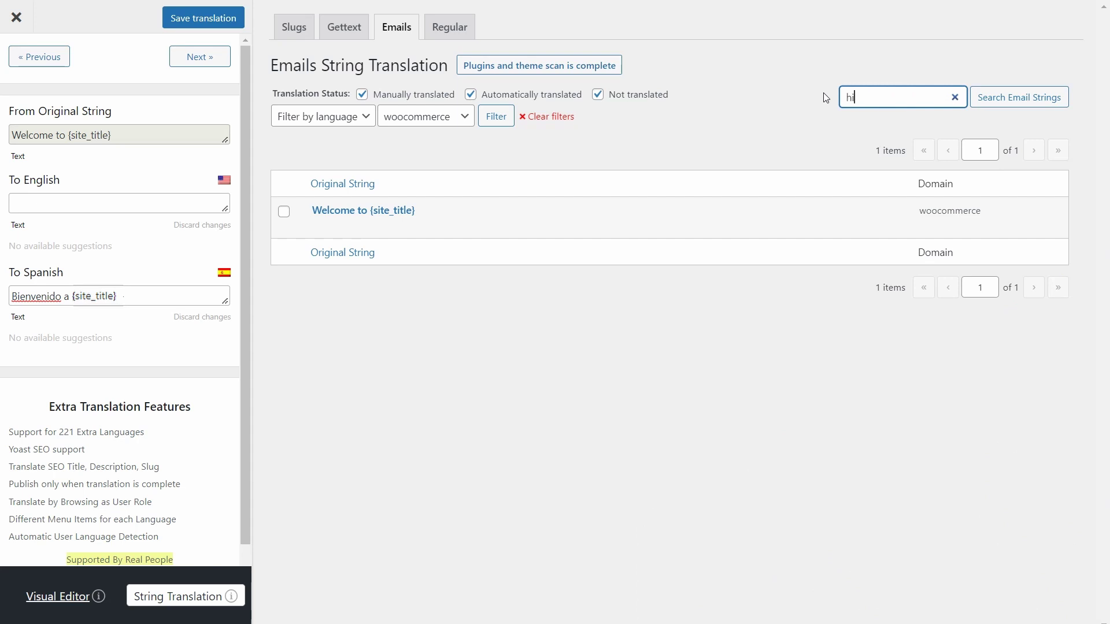
{"action": "type", "text": "i"}
{"action": "left_click", "coordinate": [1021, 99]}
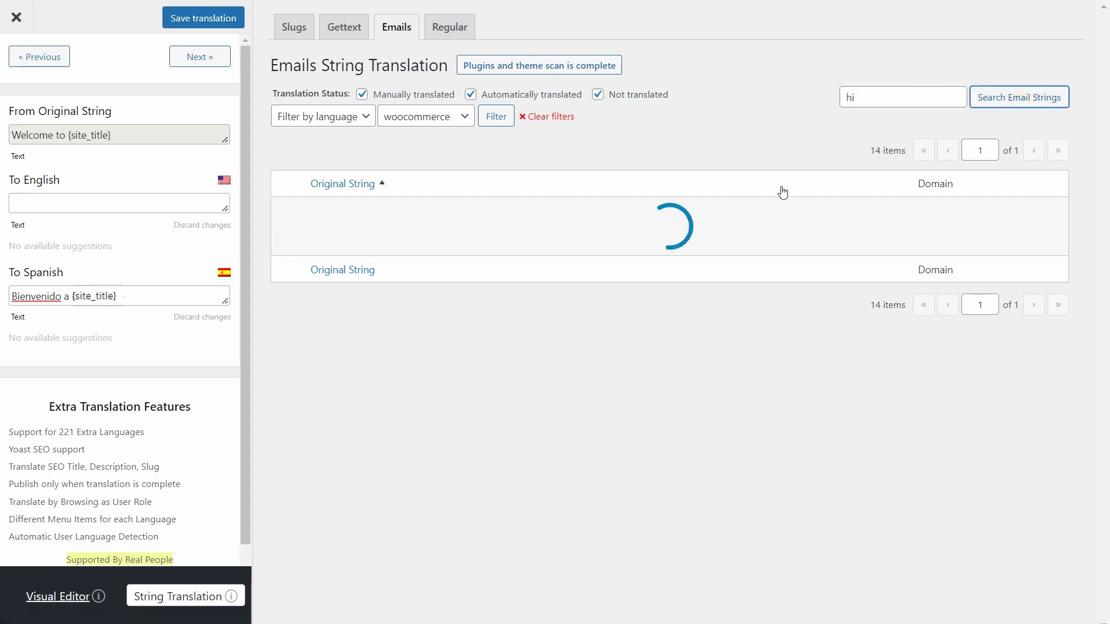
{"action": "scroll", "coordinate": [740, 154], "scroll_direction": "down", "scroll_amount": 3}
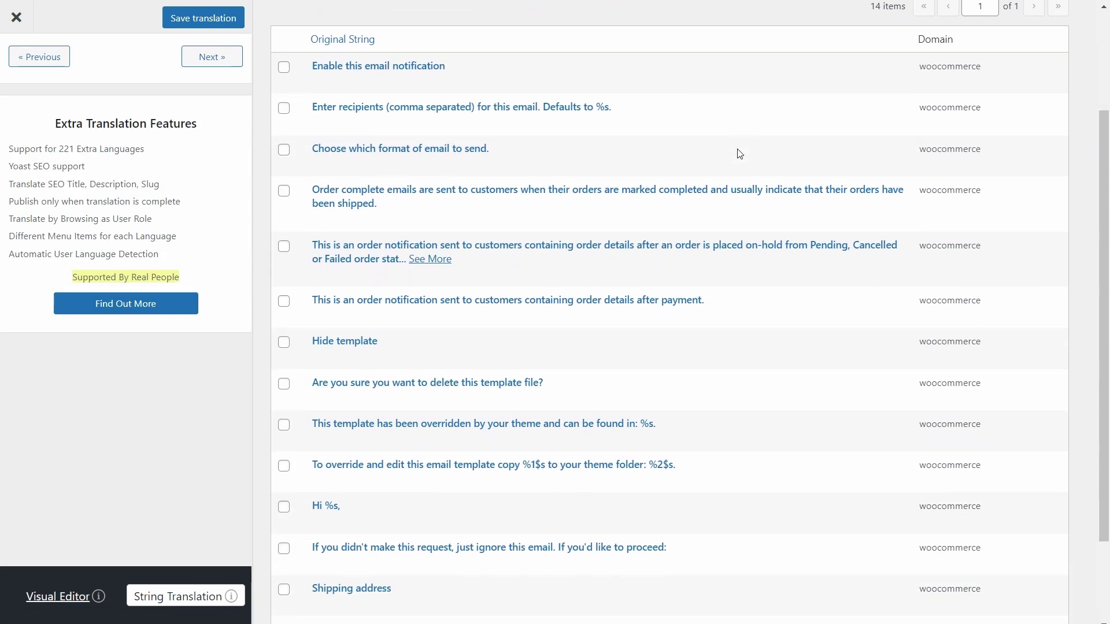
{"action": "left_click", "coordinate": [327, 508]}
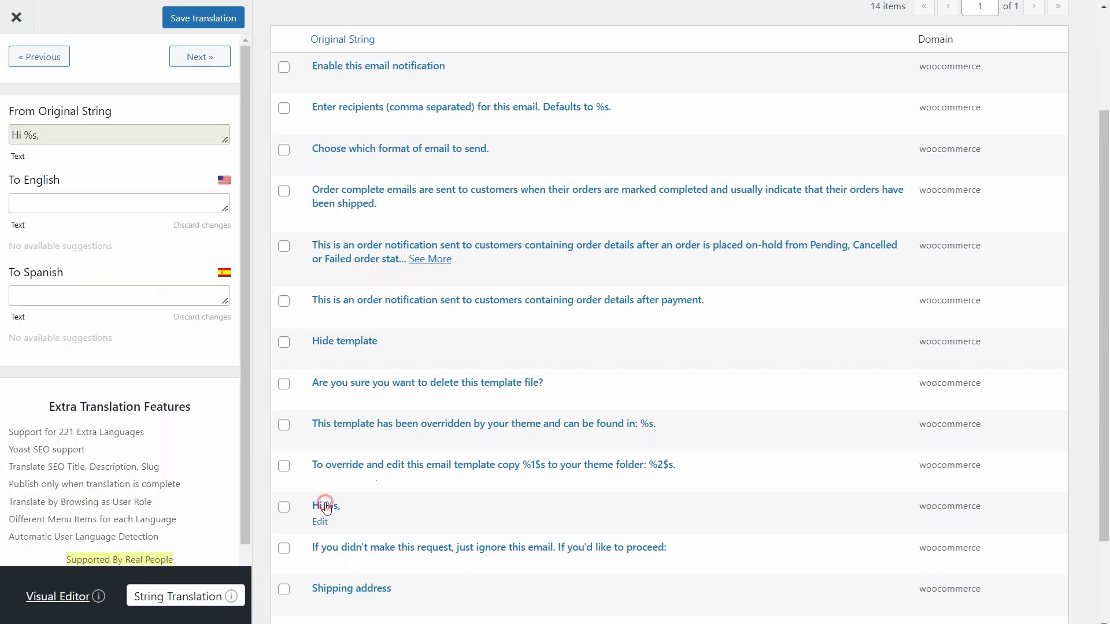
{"action": "left_click", "coordinate": [64, 288]}
{"action": "type", "text": "Hola %s,"}
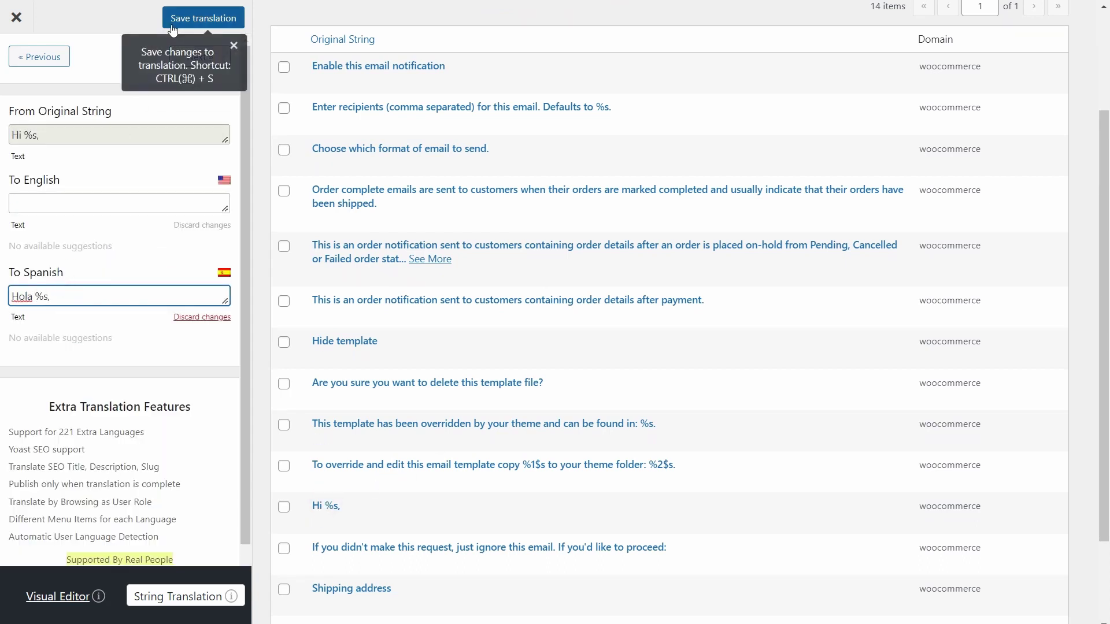
{"action": "left_click", "coordinate": [203, 18]}
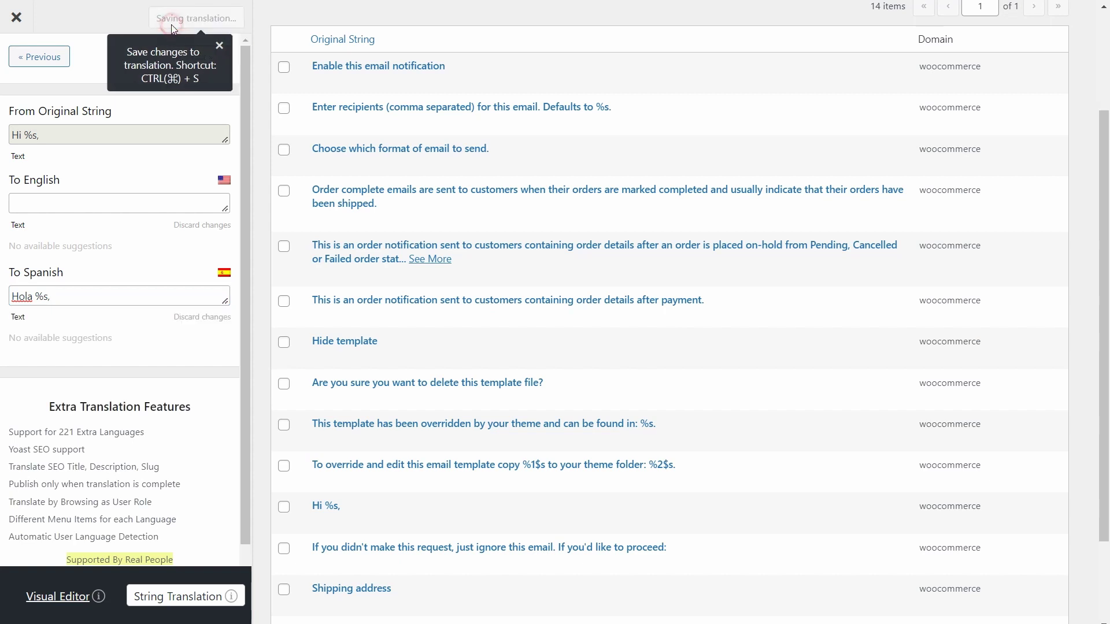
Step: Find the 'Thanks for creating an account…' body paragraph and save its Spanish translation
{"action": "left_click_drag", "start_coordinate": [709, 377], "coordinate": [871, 380]}
{"action": "key", "text": "ctrl+c"}
{"action": "scroll", "coordinate": [694, 289], "scroll_direction": "up", "scroll_amount": 3}
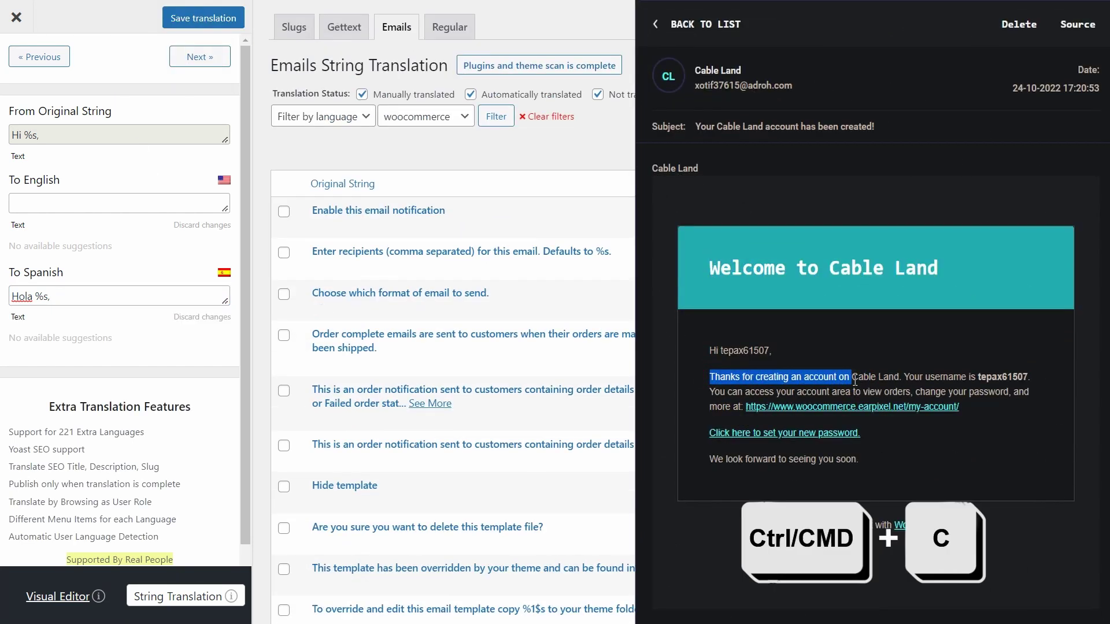
{"action": "double_click", "coordinate": [916, 98]}
{"action": "key", "text": "ctrl+v"}
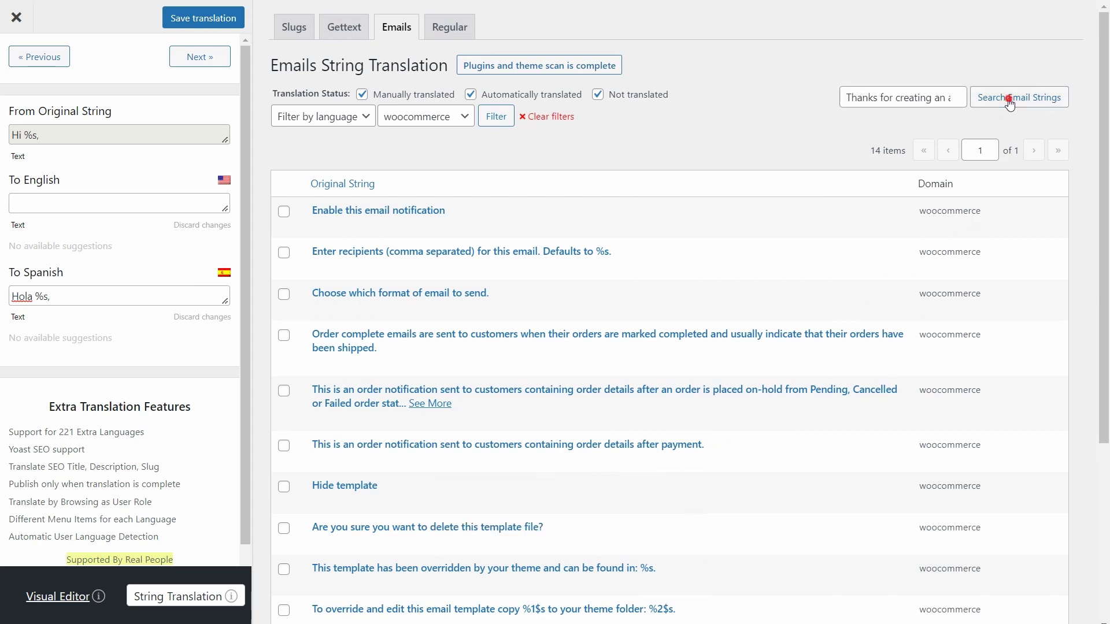
{"action": "left_click", "coordinate": [1005, 102]}
{"action": "left_click", "coordinate": [413, 212]}
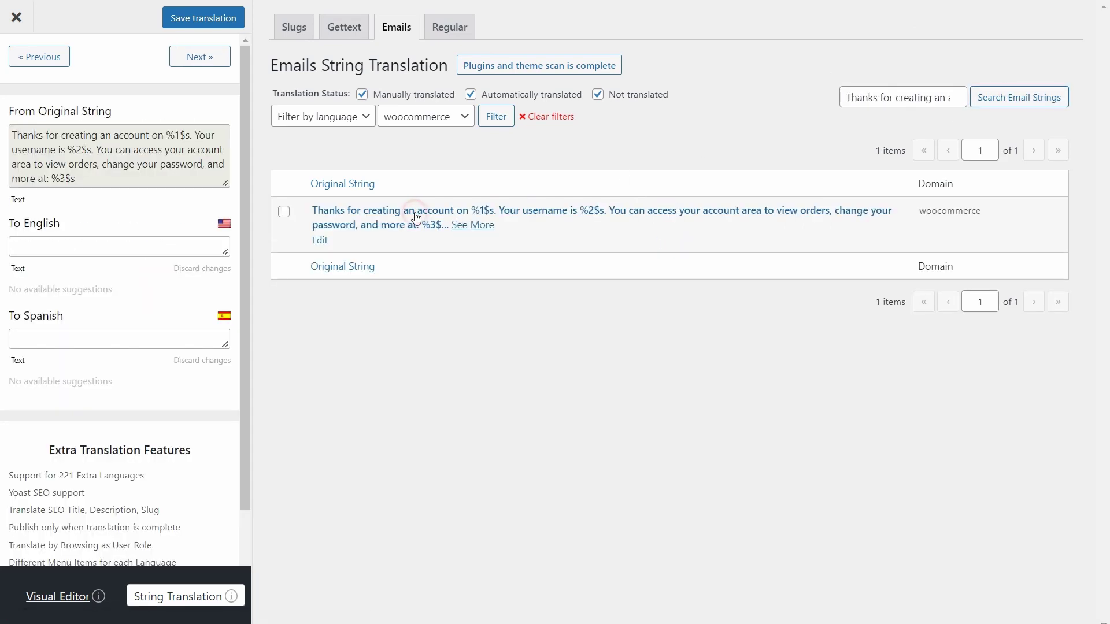
{"action": "left_click", "coordinate": [105, 338]}
{"action": "key", "text": "ctrl+v"}
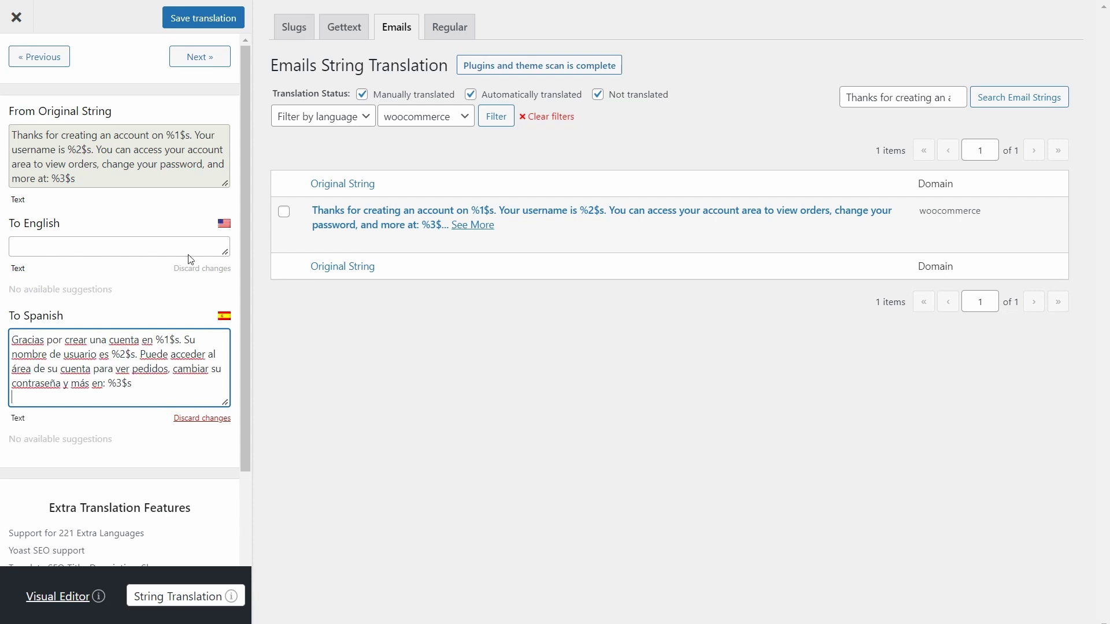
{"action": "left_click", "coordinate": [189, 17]}
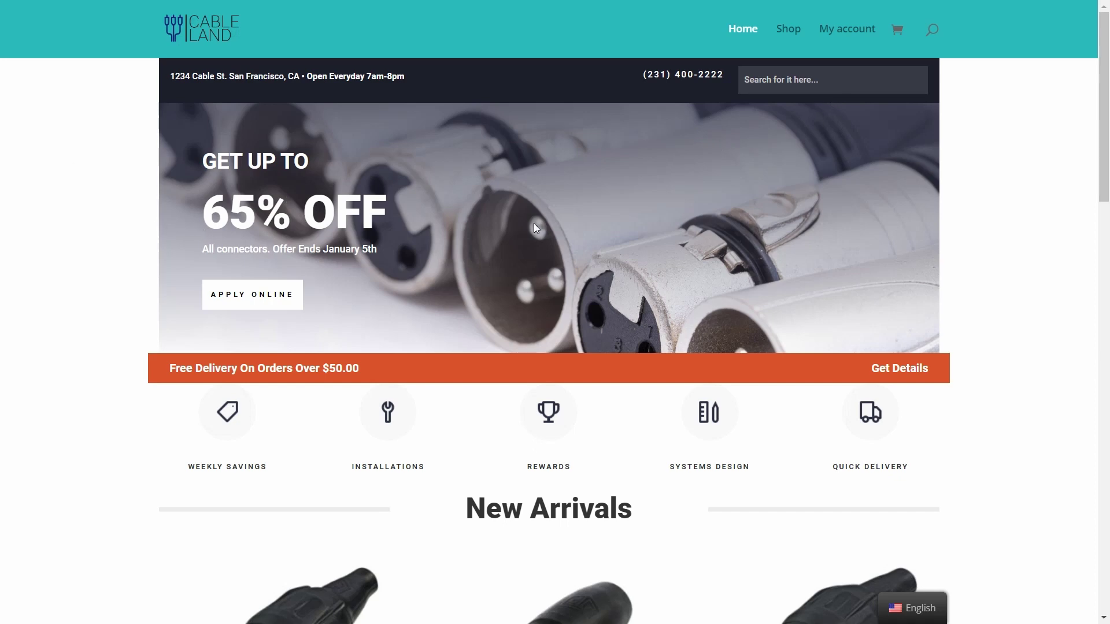
Step: Switch the My account page to Spanish and register a new customer with their e-mail address
{"action": "left_click", "coordinate": [846, 35]}
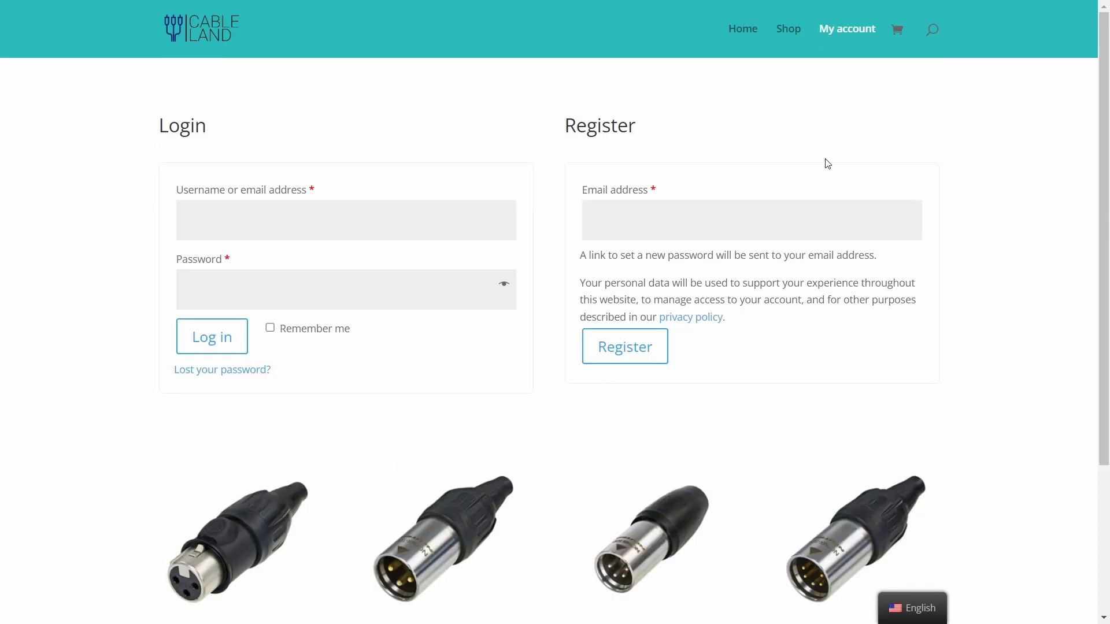
{"action": "mouse_move", "coordinate": [919, 607]}
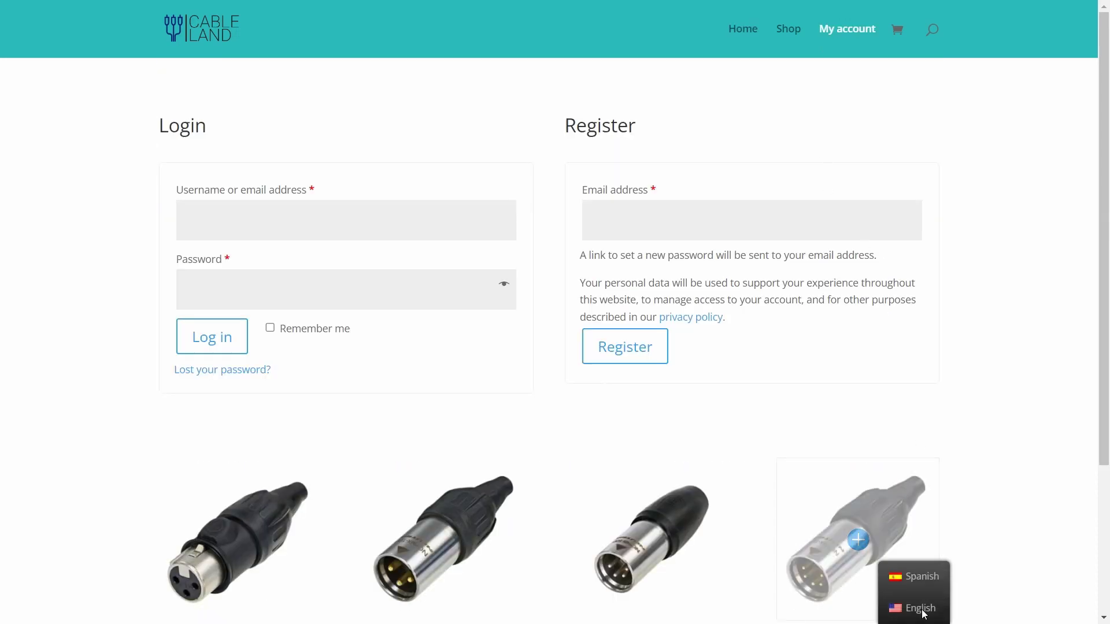
{"action": "left_click", "coordinate": [924, 578]}
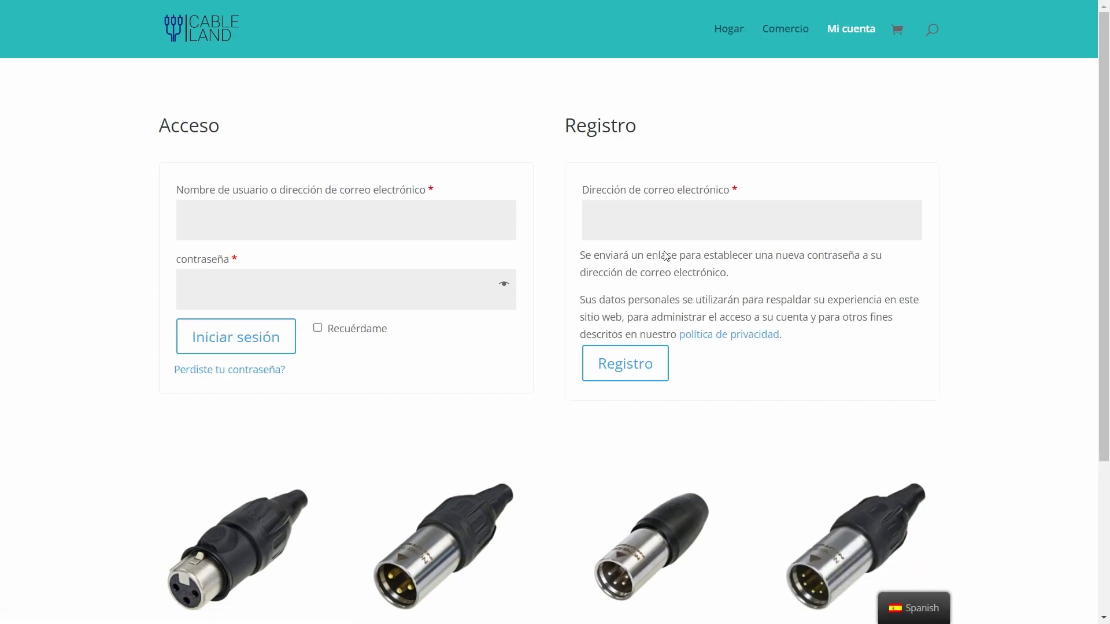
{"action": "left_click", "coordinate": [664, 224]}
{"action": "key", "text": "ctrl+v"}
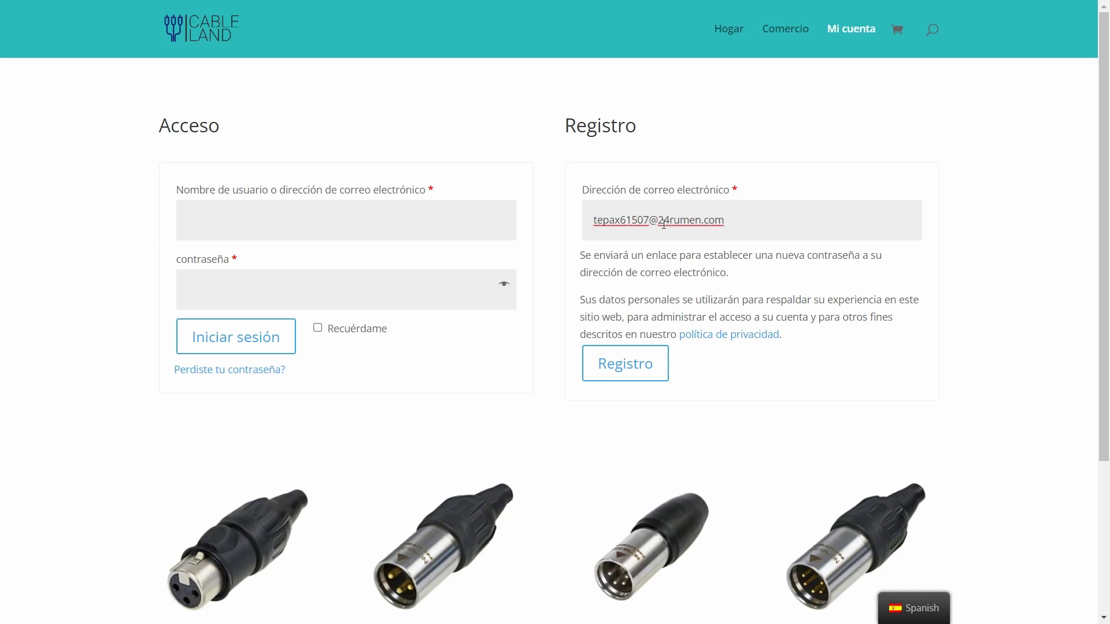
{"action": "left_click", "coordinate": [654, 364]}
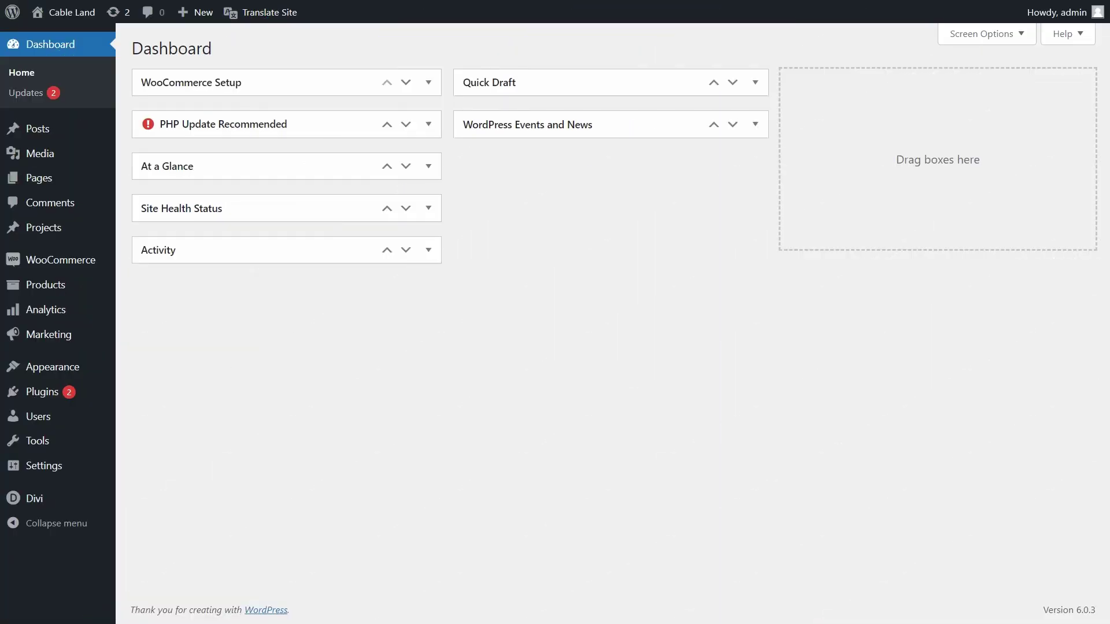
Step: Change the admin user's profile language from Site Default to Español
{"action": "mouse_move", "coordinate": [74, 422]}
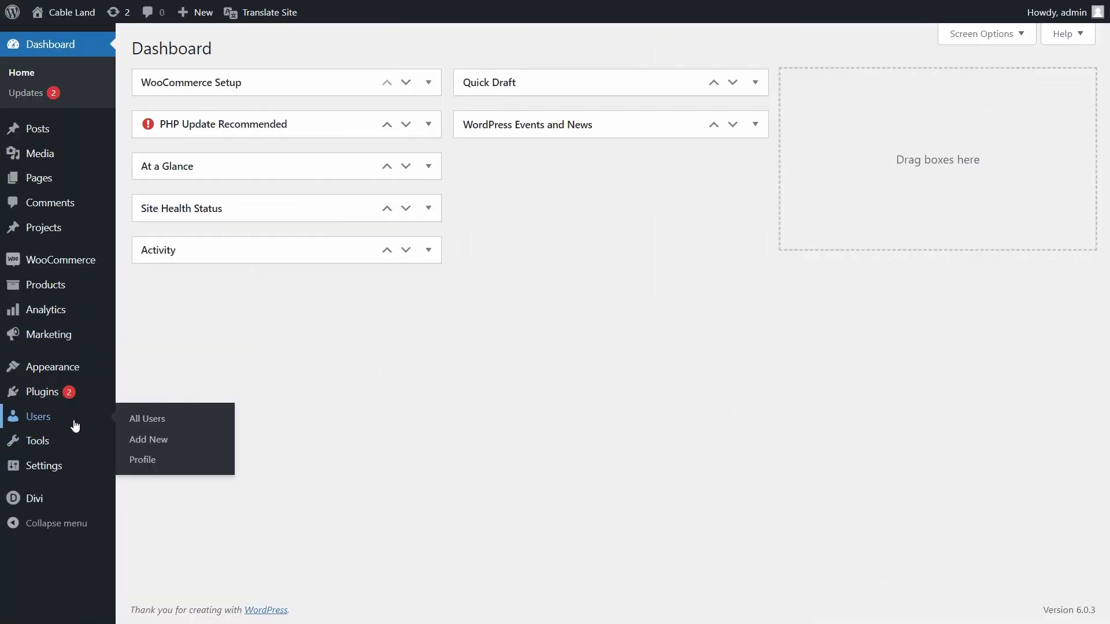
{"action": "left_click", "coordinate": [174, 461]}
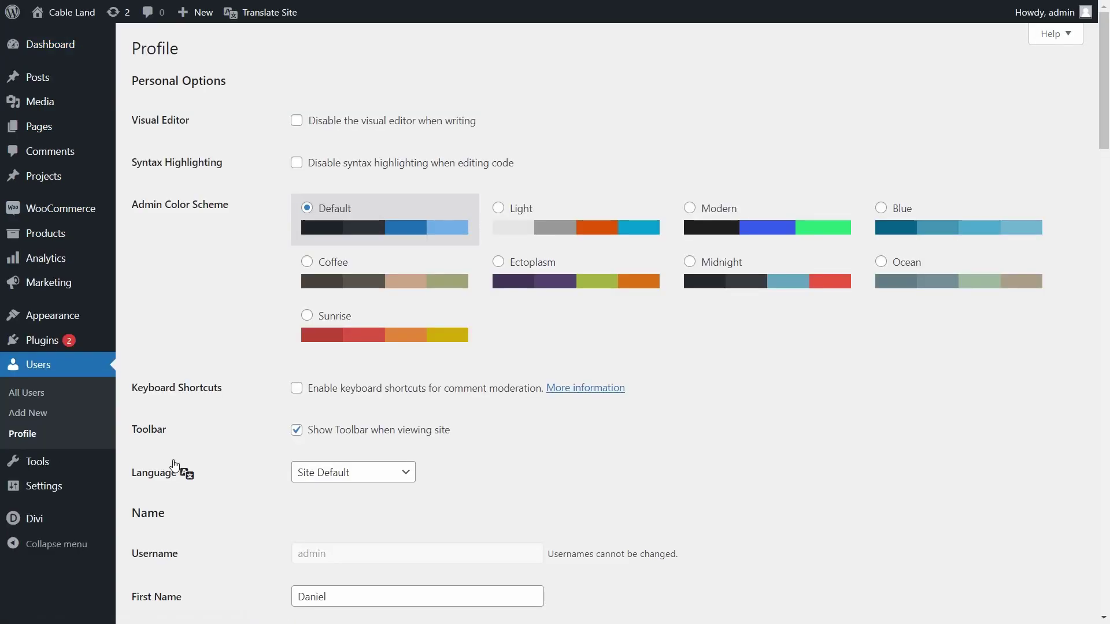
{"action": "left_click", "coordinate": [323, 472]}
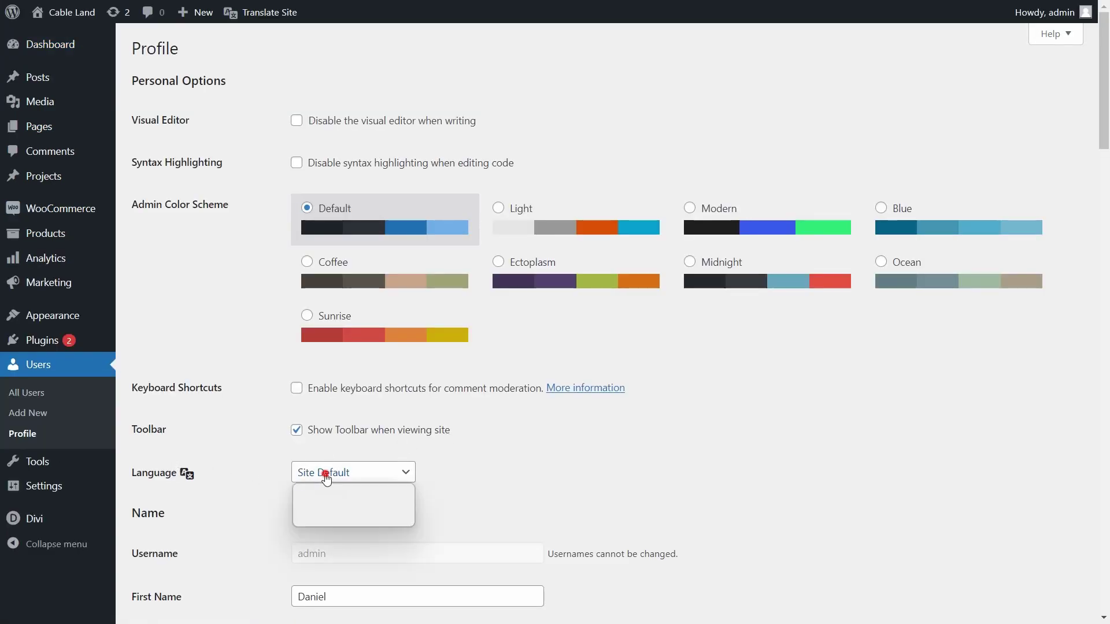
{"action": "left_click", "coordinate": [318, 515]}
{"action": "left_click", "coordinate": [454, 467]}
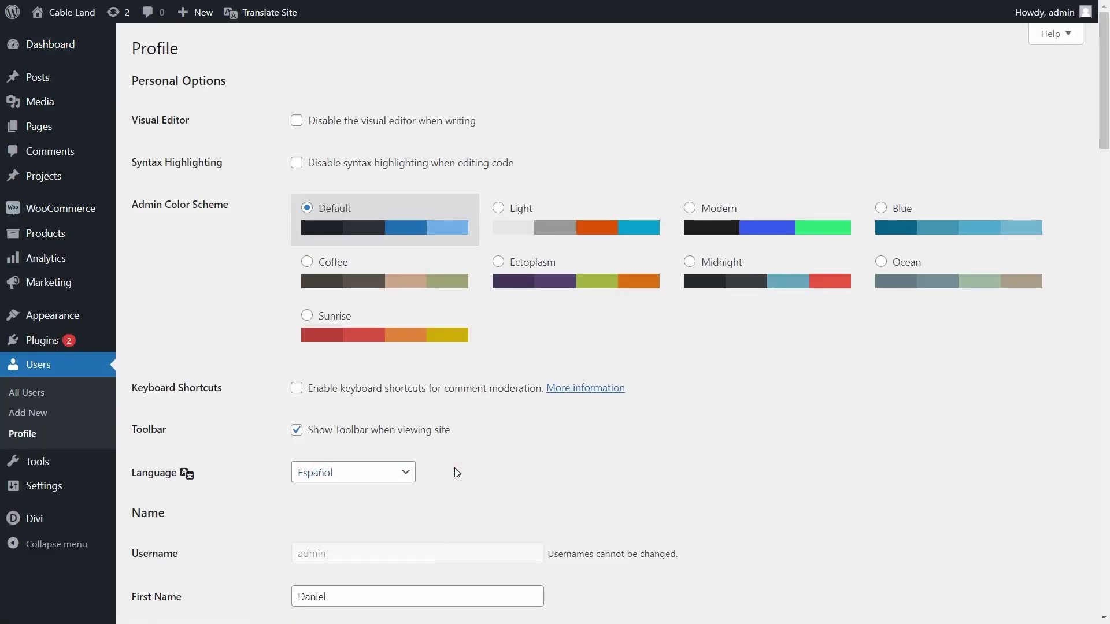